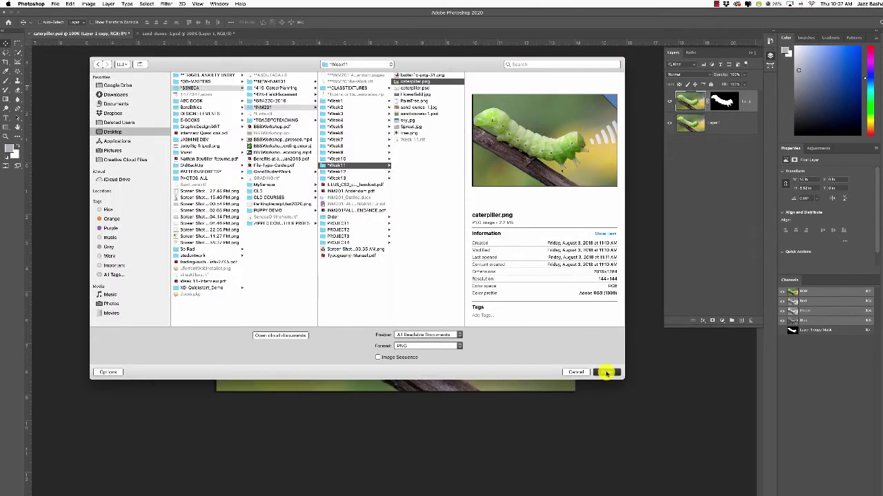
# Step: Open caterpiller.png and Sprout.jpg from the Week11 folder and bring the sprout image into view
pyautogui.click(611, 371)
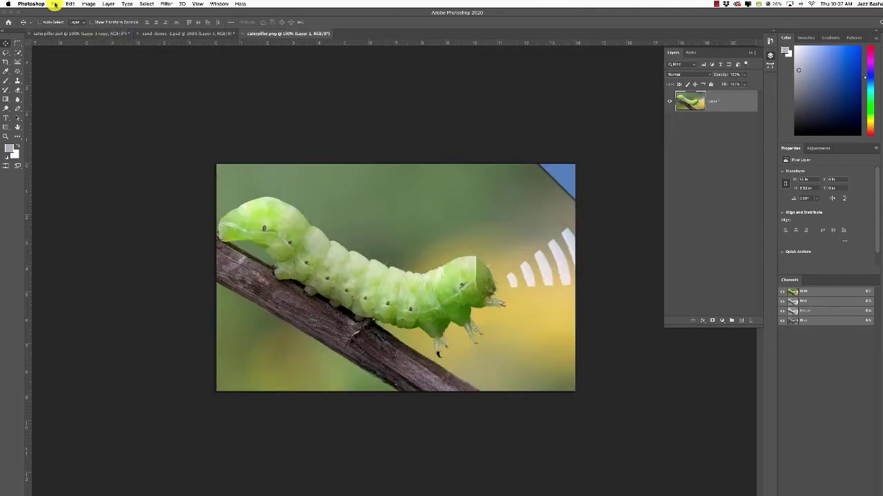
pyautogui.click(54, 4)
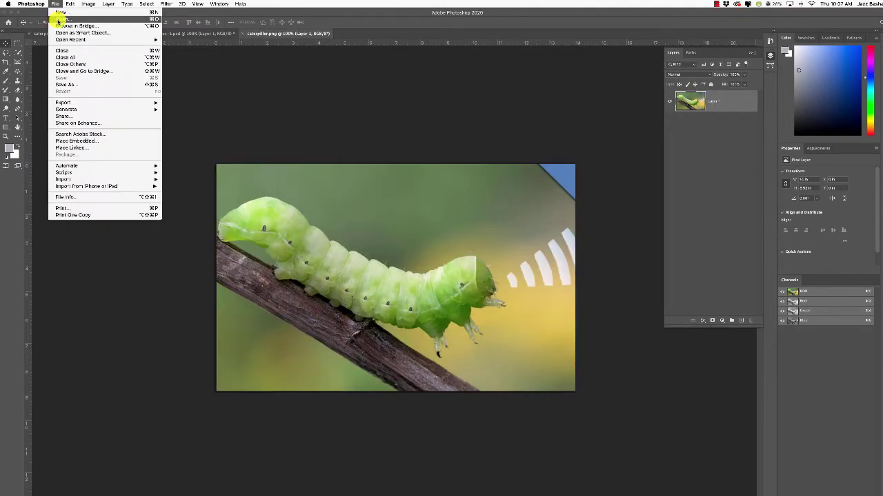
pyautogui.click(54, 4)
pyautogui.press('super+o')
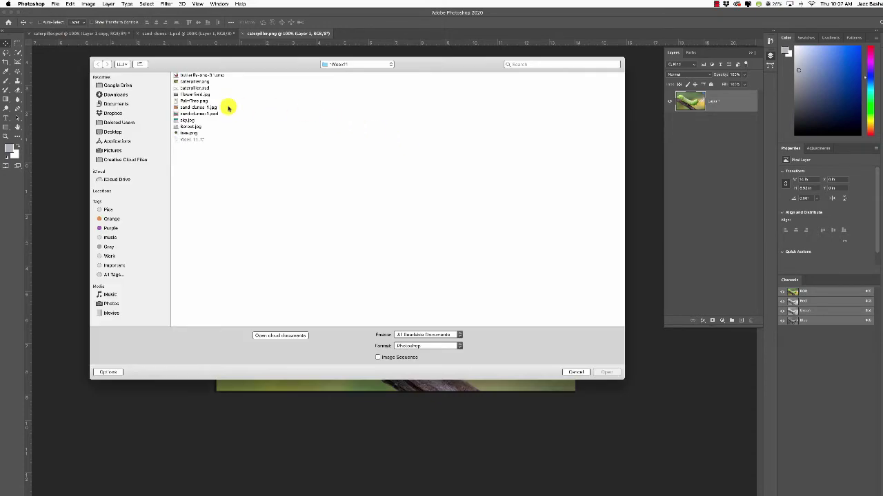
pyautogui.click(184, 127)
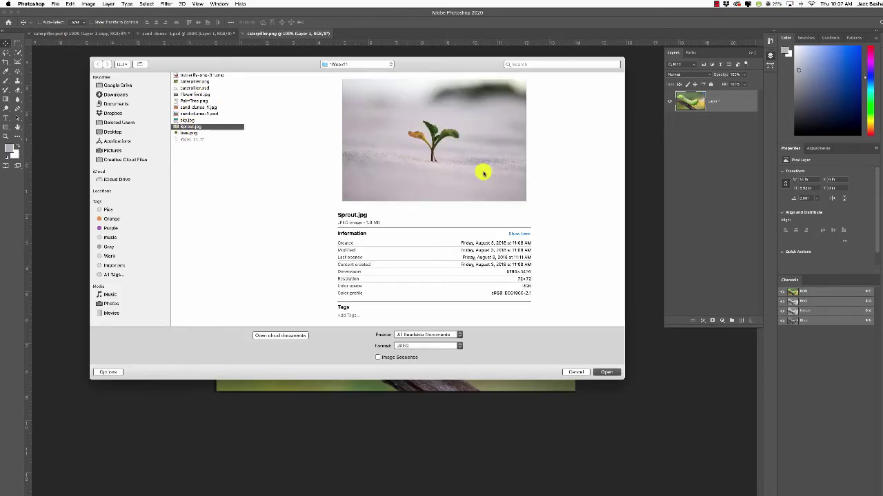
pyautogui.click(606, 372)
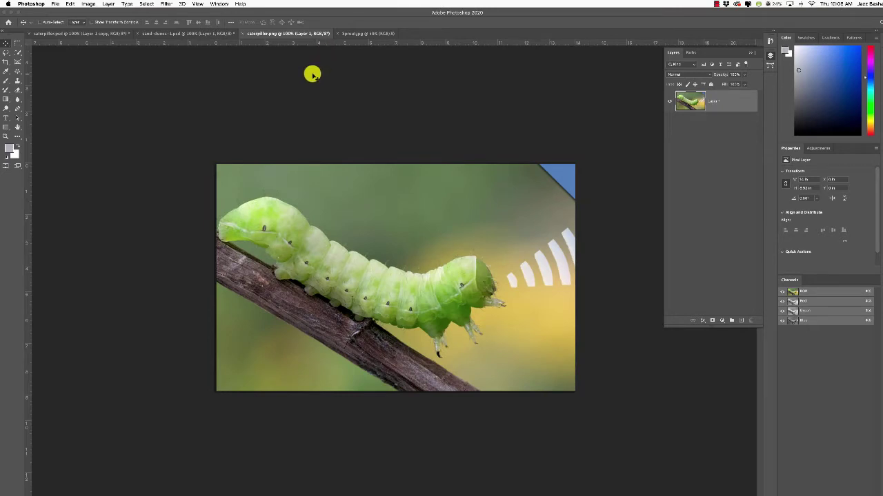
pyautogui.click(357, 34)
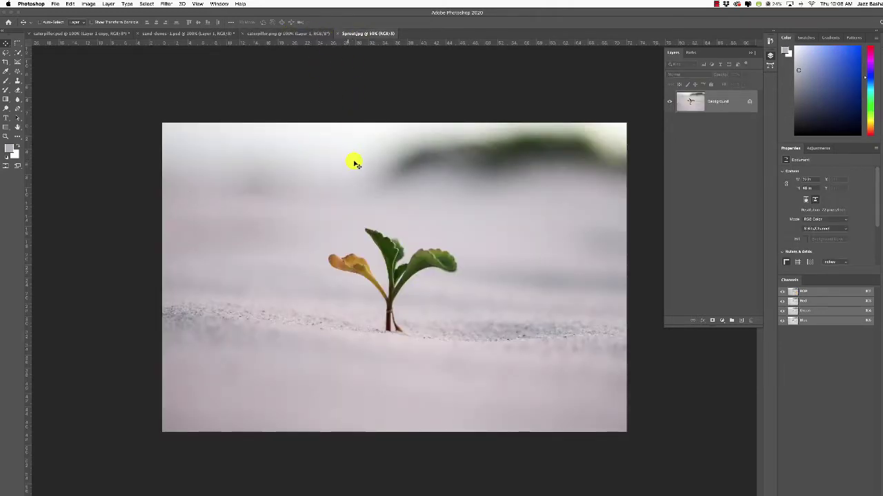
# Step: Select the whole caterpillar in caterpiller.png with the Object Selection Tool
pyautogui.click(266, 34)
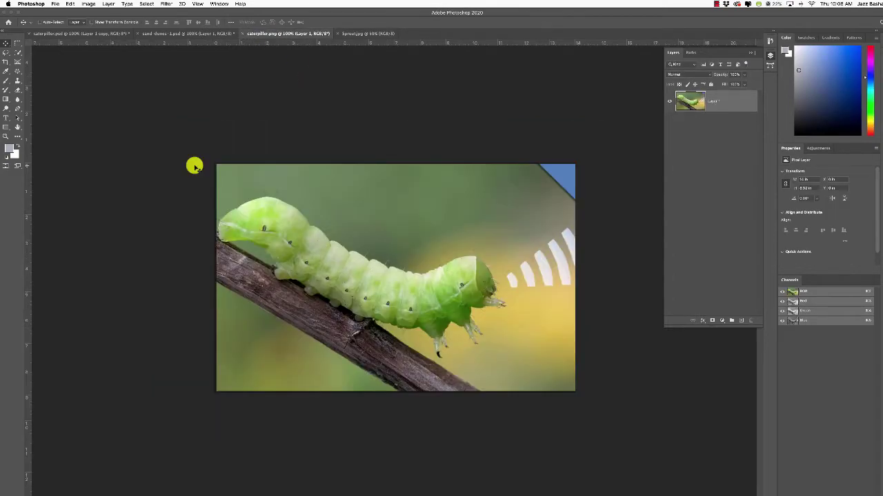
pyautogui.rightClick(18, 51)
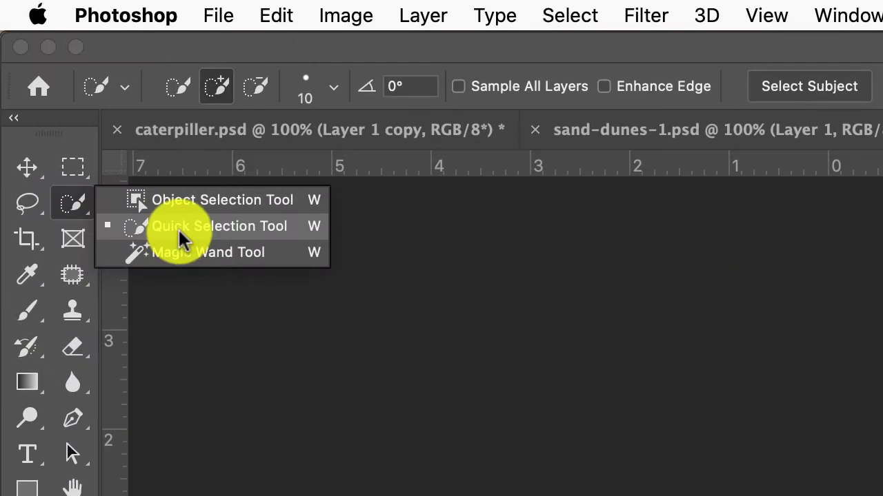
pyautogui.click(193, 204)
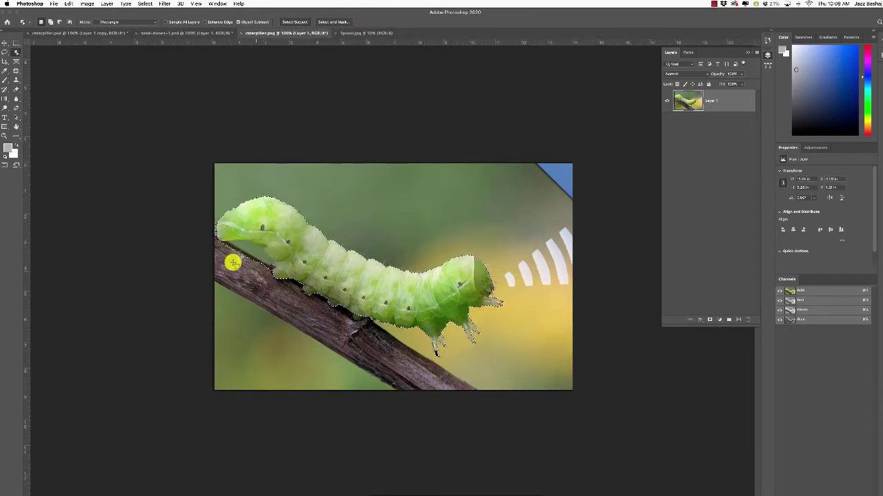
# Step: Refine the caterpillar selection along the branch with the Quick Selection Tool, using a larger brush and subtracting excess areas
pyautogui.rightClick(16, 53)
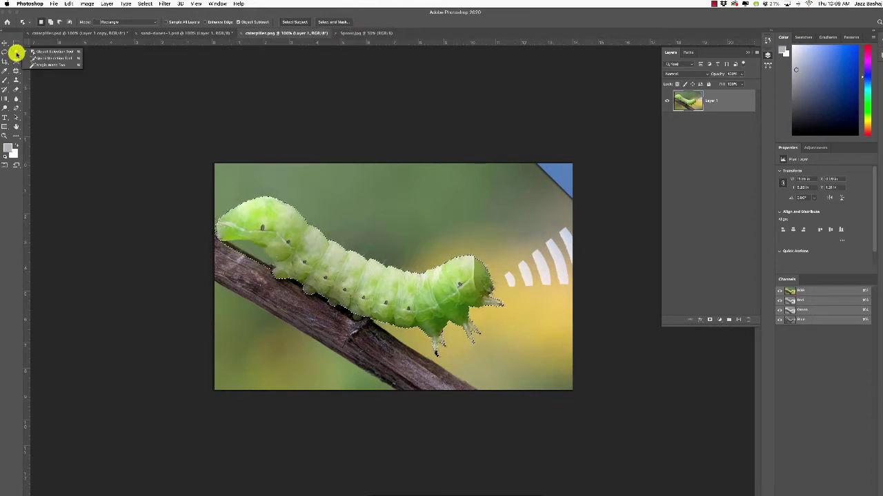
pyautogui.click(56, 59)
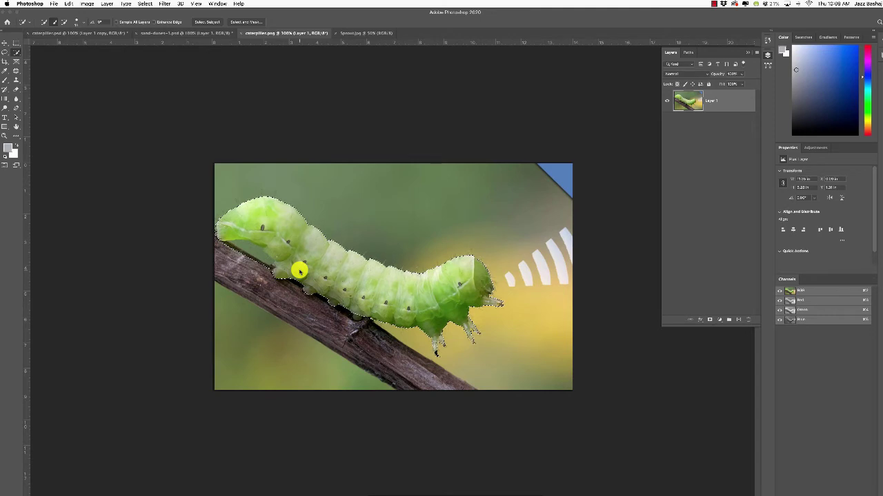
pyautogui.press(']')
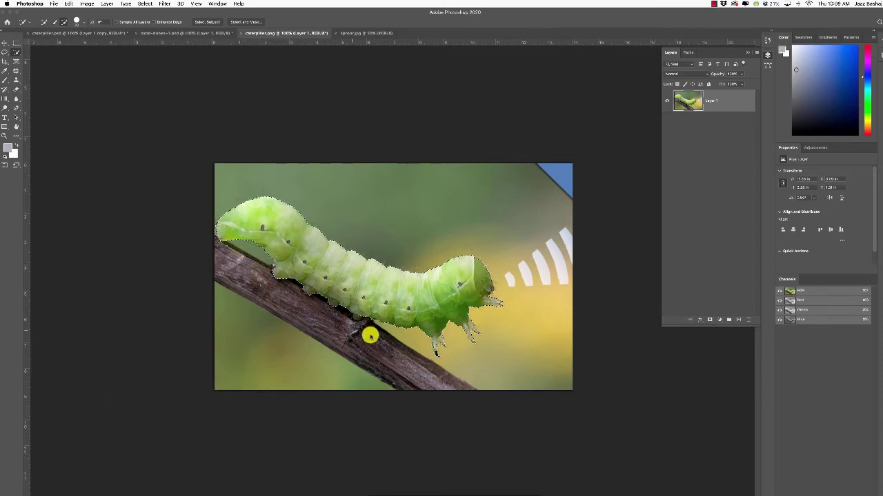
pyautogui.press('alt')
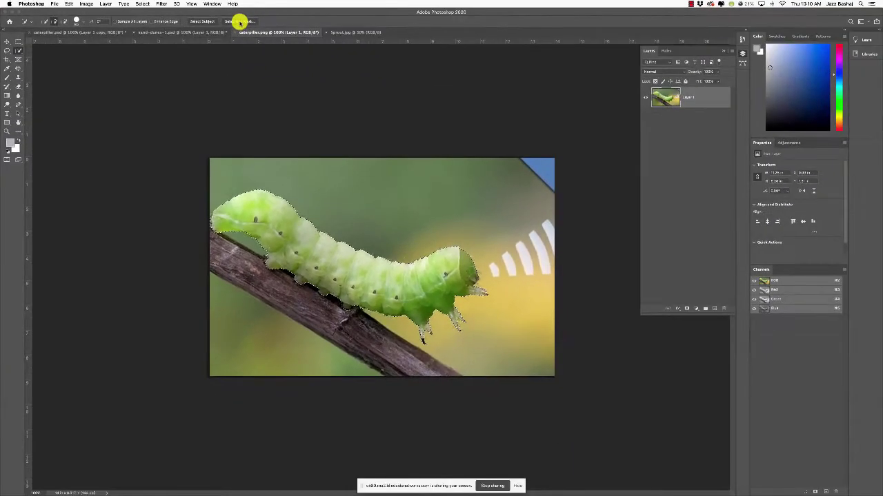
# Step: Open the selection in Select and Mask, compare the preview modes, and use the red Overlay view at 77% opacity
pyautogui.click(233, 21)
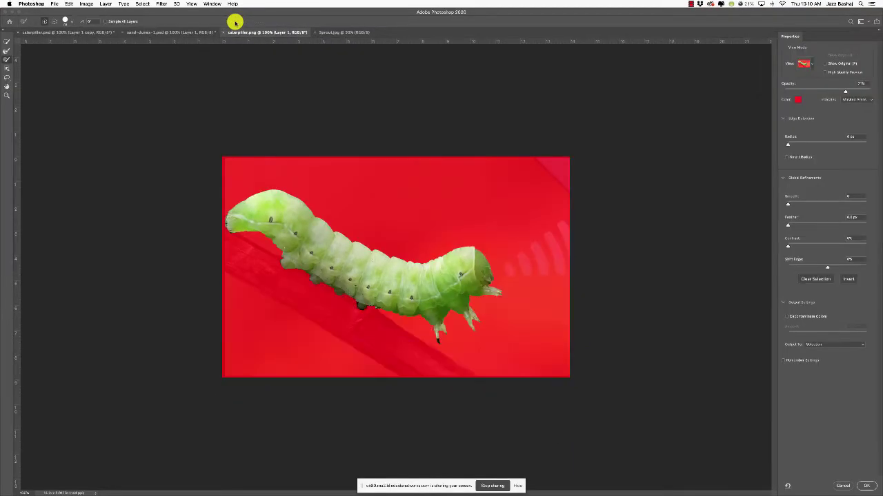
pyautogui.click(805, 63)
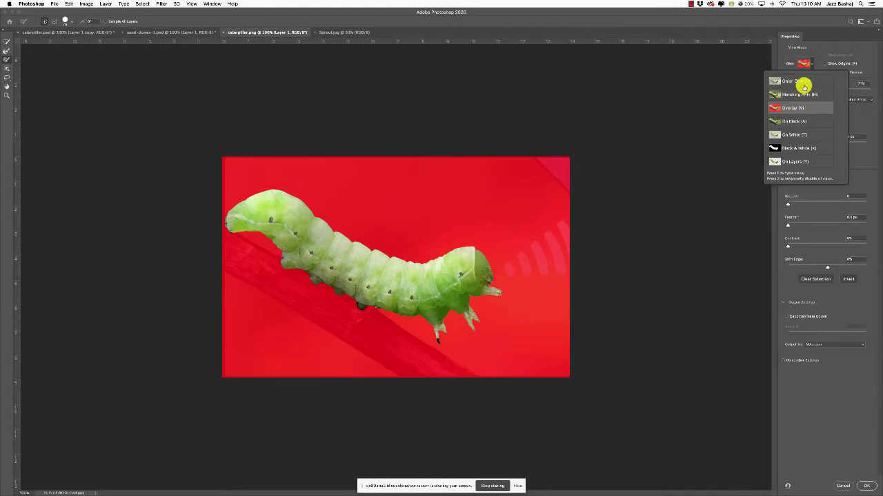
pyautogui.click(784, 81)
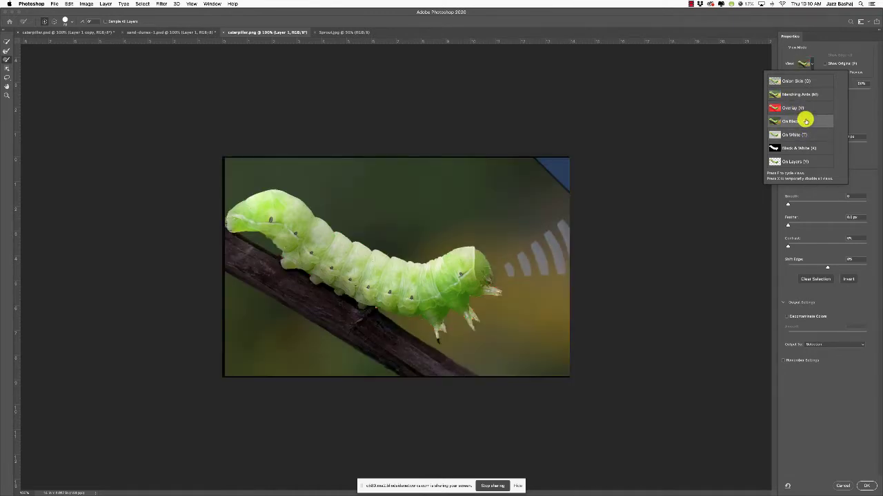
pyautogui.click(821, 108)
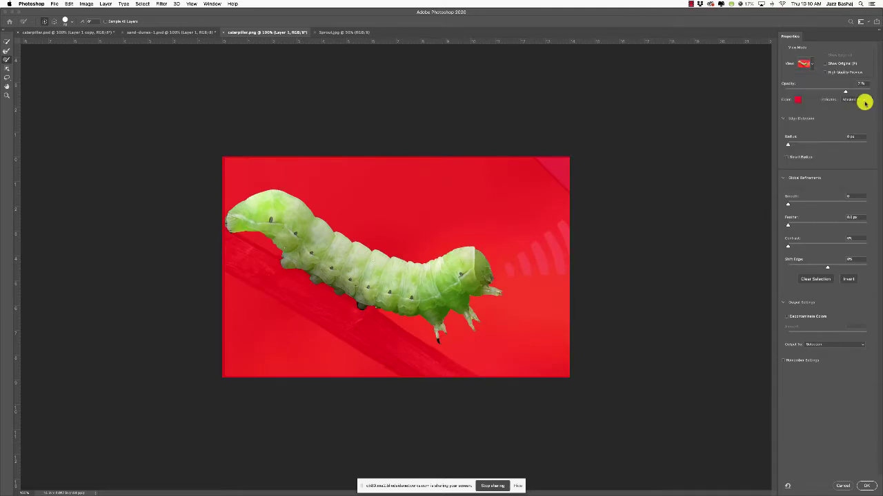
pyautogui.moveTo(828, 91); pyautogui.dragTo(847, 91)
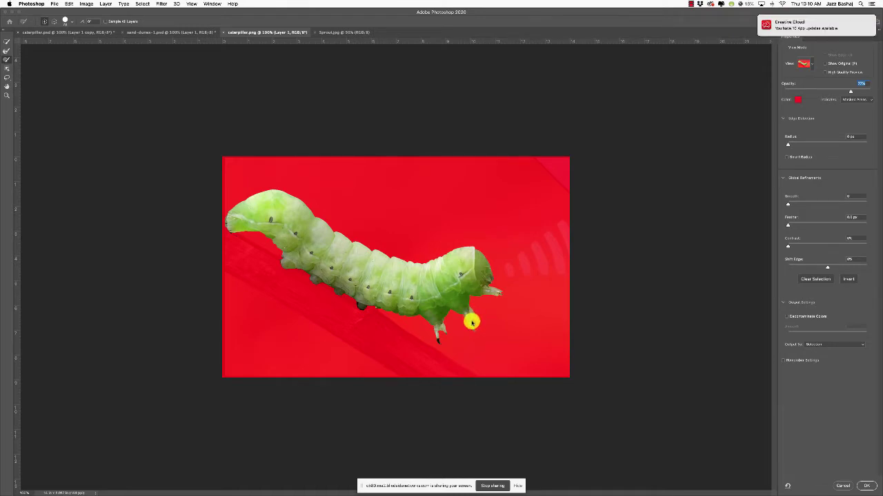
# Step: Enable Smart Radius with a 3 px radius, and set Smooth to 3 and Feather to 0.4 px
pyautogui.click(786, 158)
pyautogui.moveTo(791, 142); pyautogui.dragTo(858, 145)
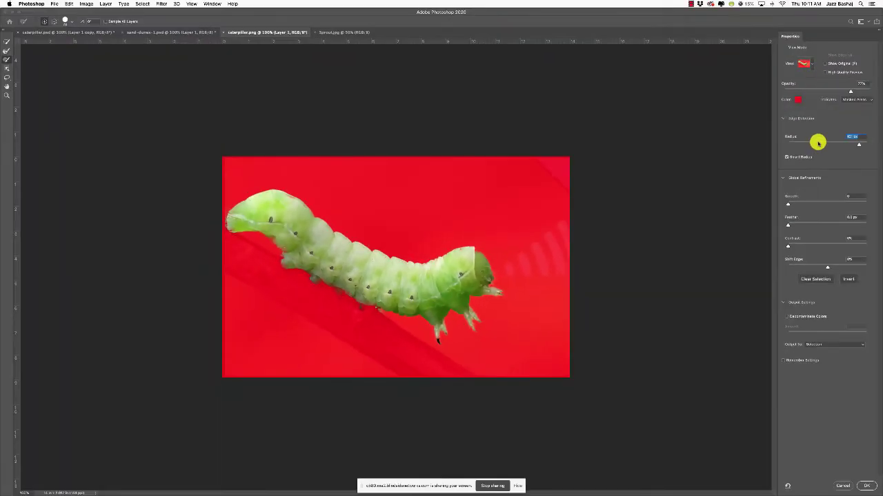
pyautogui.moveTo(818, 144); pyautogui.dragTo(799, 144)
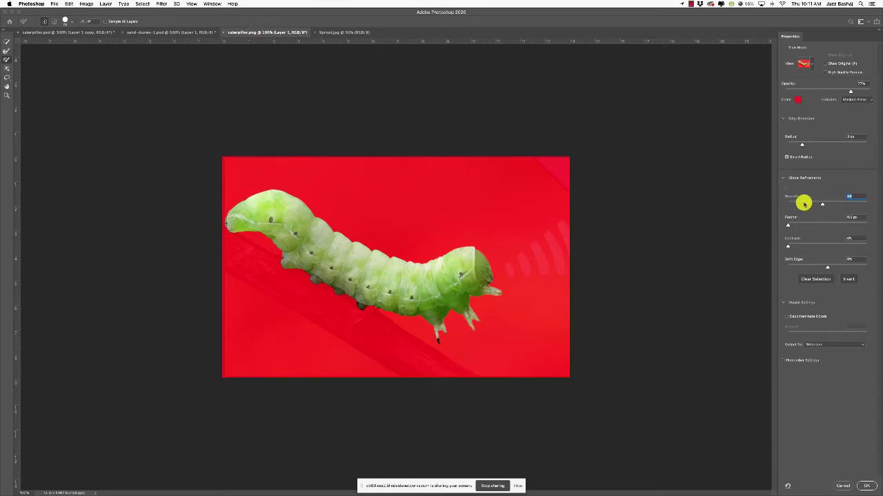
pyautogui.moveTo(821, 201); pyautogui.dragTo(791, 205)
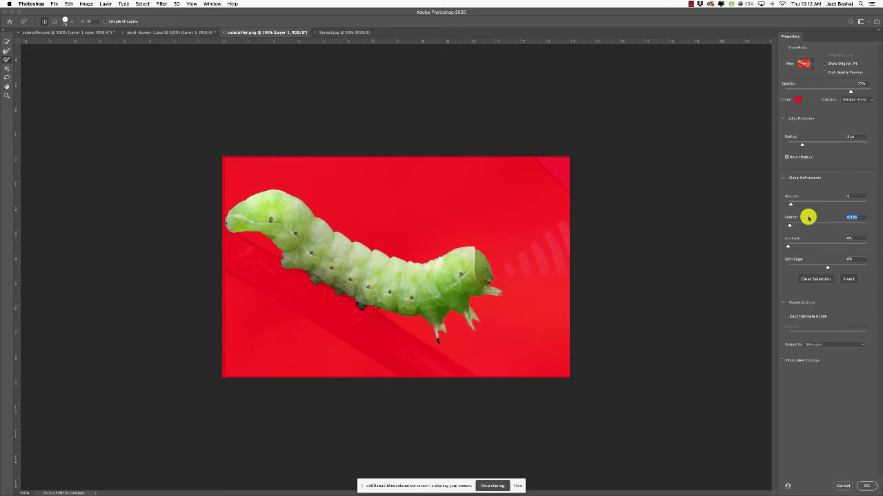
# Step: Try out higher Contrast and Shift Edge refinements, and return both to 0%
pyautogui.moveTo(791, 247); pyautogui.dragTo(834, 246)
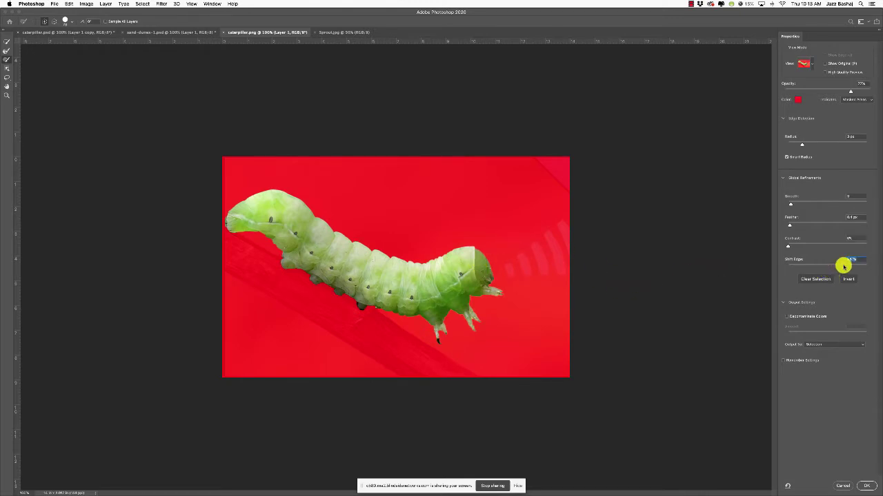
pyautogui.moveTo(843, 266); pyautogui.dragTo(865, 264)
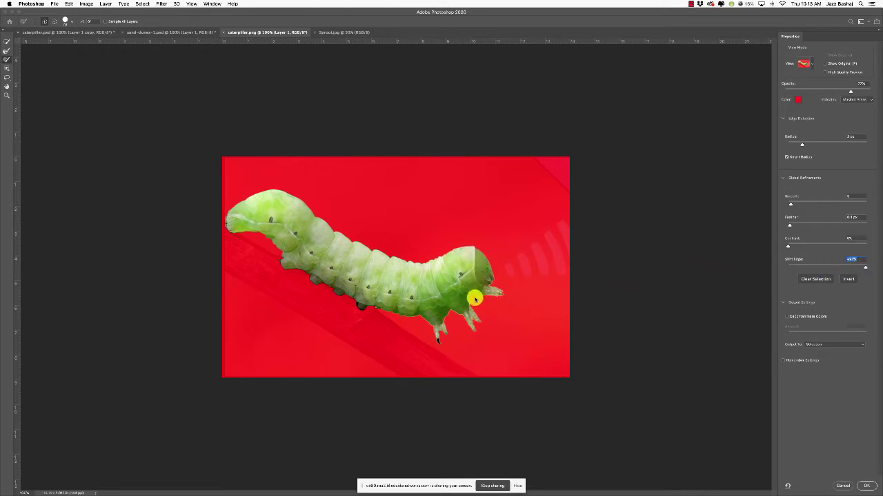
pyautogui.write('13')
pyautogui.press('Return')
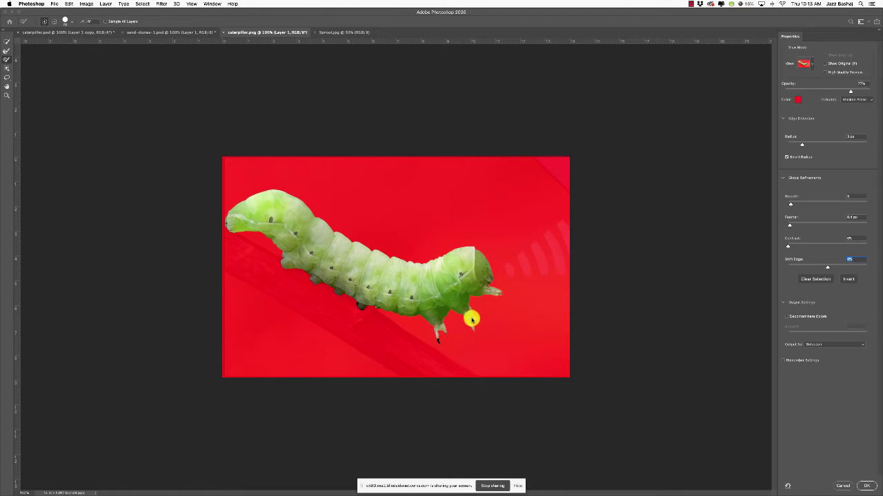
# Step: Try adding the green background above the caterpillar's back to the selection with the Quick Selection Tool, and undo it
pyautogui.press('super+equal')
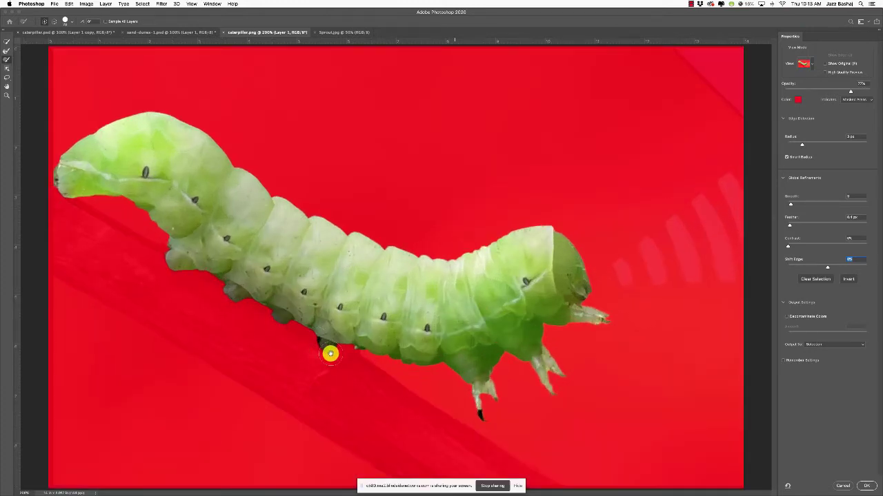
pyautogui.click(6, 43)
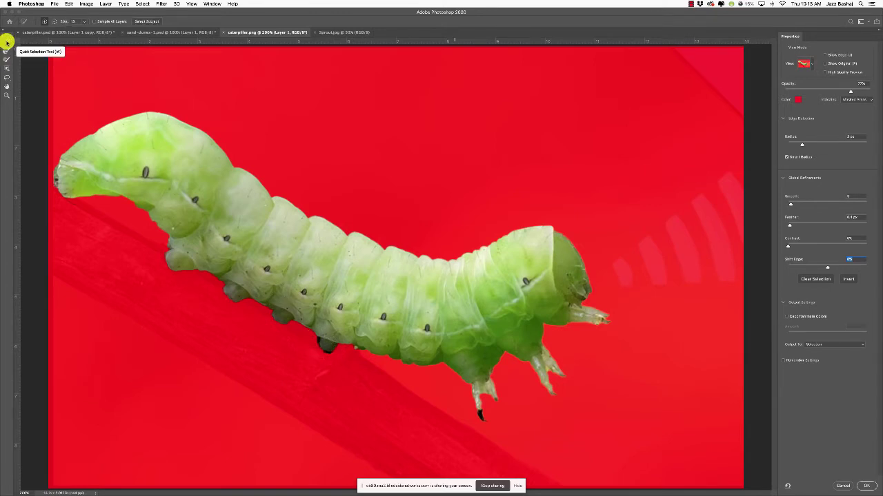
pyautogui.click(278, 185)
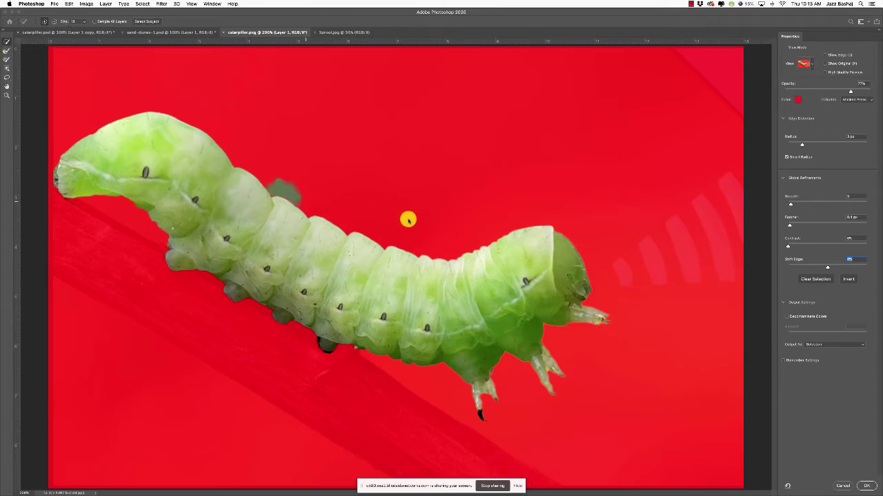
pyautogui.moveTo(408, 219); pyautogui.dragTo(448, 225)
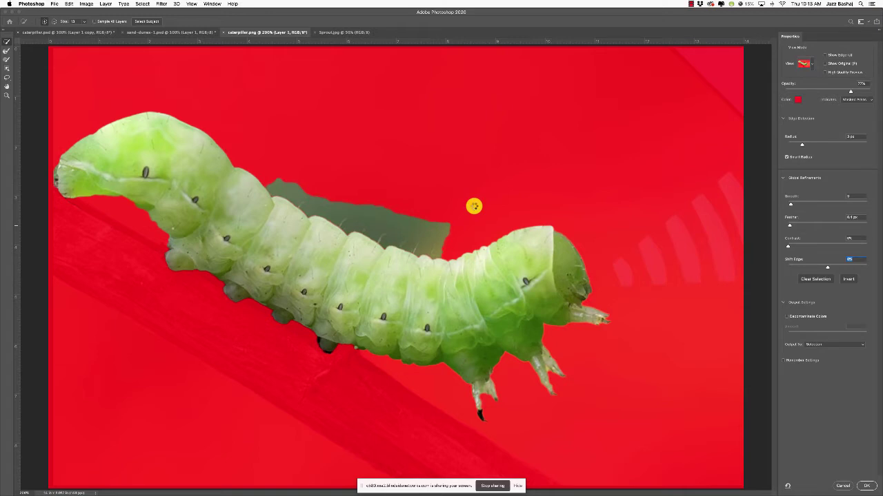
pyautogui.press('super+z')
pyautogui.press('z')
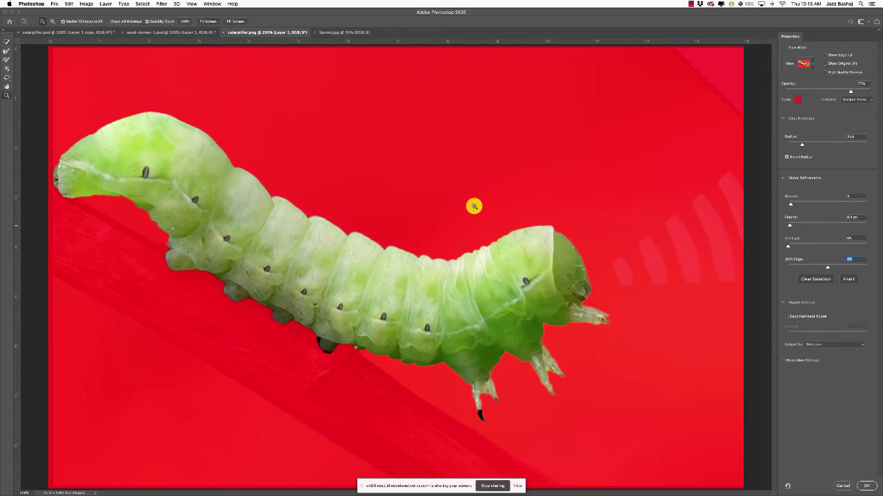
# Step: Try subtracting a narrow strip across the caterpillar's back with the Quick Selection Tool, and undo it
pyautogui.click(8, 42)
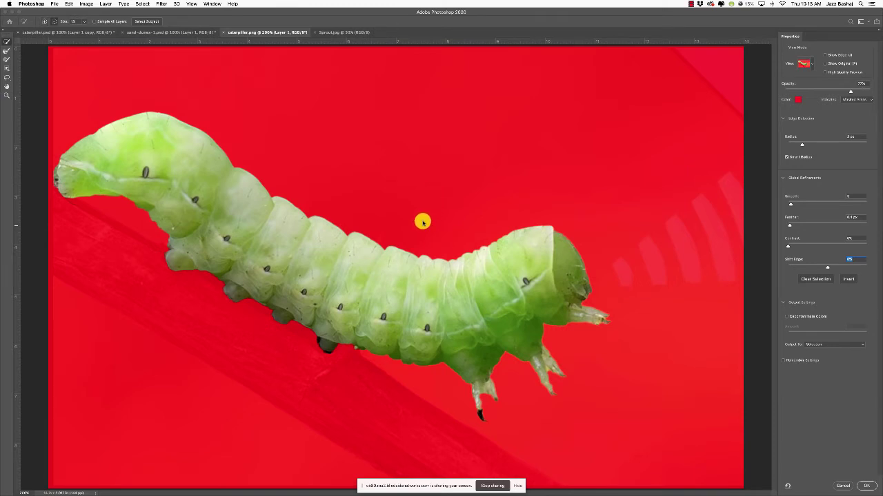
pyautogui.moveTo(404, 256); pyautogui.dragTo(400, 302)
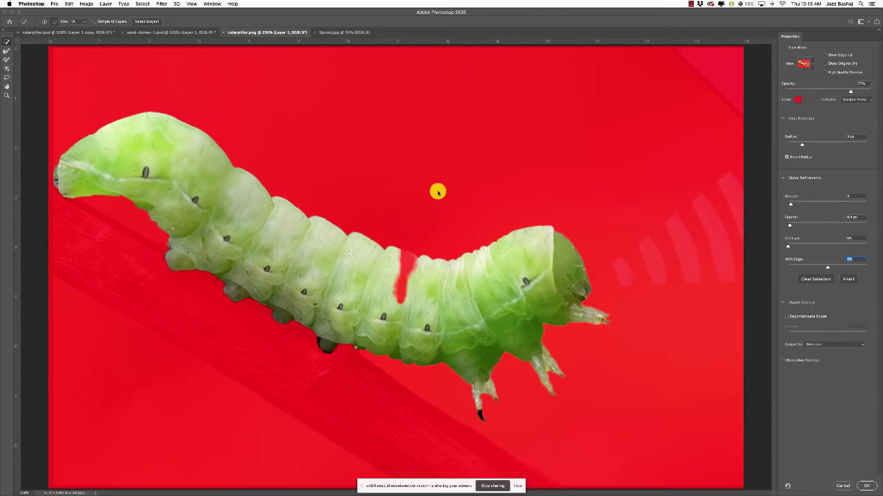
pyautogui.press('super+z')
pyautogui.press('z')
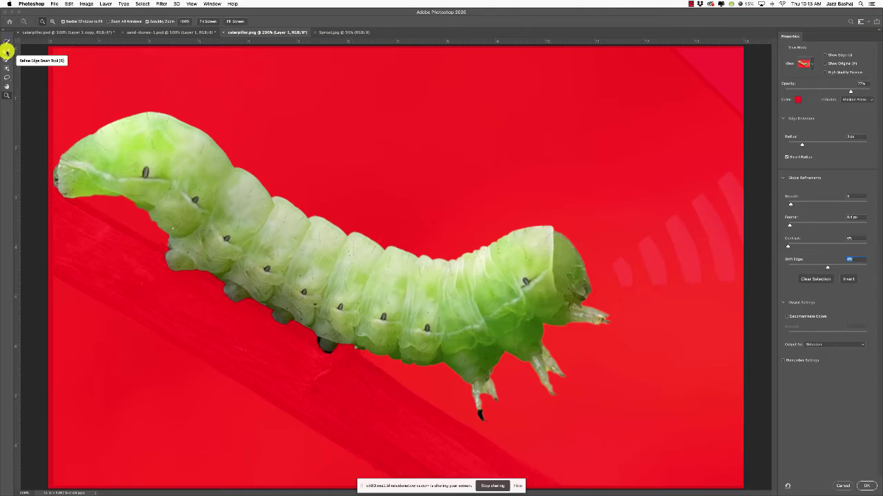
# Step: Refine the selection edge along the caterpillar's underside, from the rear prolegs to the front legs, with the Refine Edge Brush Tool
pyautogui.click(7, 51)
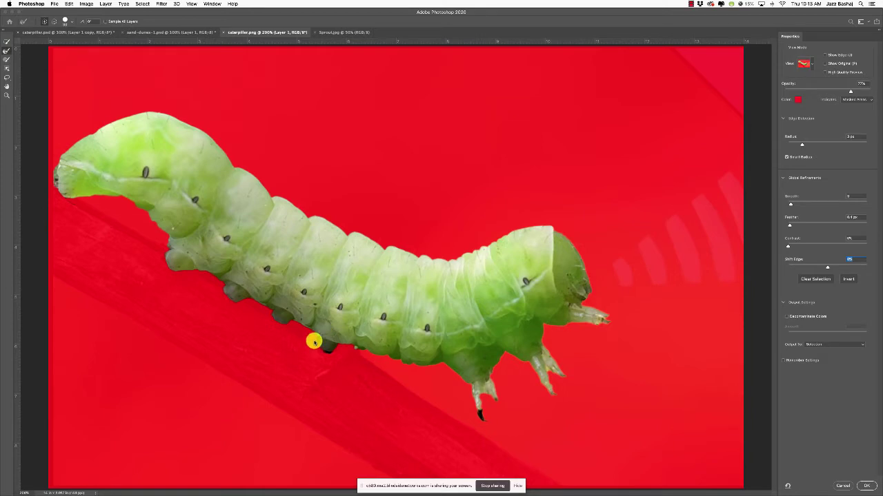
pyautogui.moveTo(315, 339)
pyautogui.mouseDown()
pyautogui.moveTo(357, 359)
pyautogui.moveTo(356, 370)
pyautogui.moveTo(342, 371)
pyautogui.moveTo(267, 314)
pyautogui.moveTo(235, 304)
pyautogui.moveTo(252, 300)
pyautogui.moveTo(292, 327)
pyautogui.mouseUp()
pyautogui.click(6, 41)
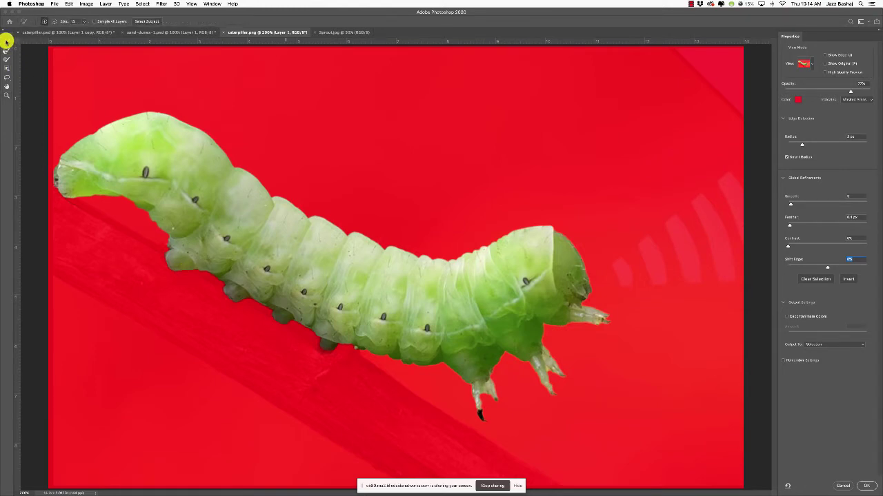
pyautogui.click(6, 50)
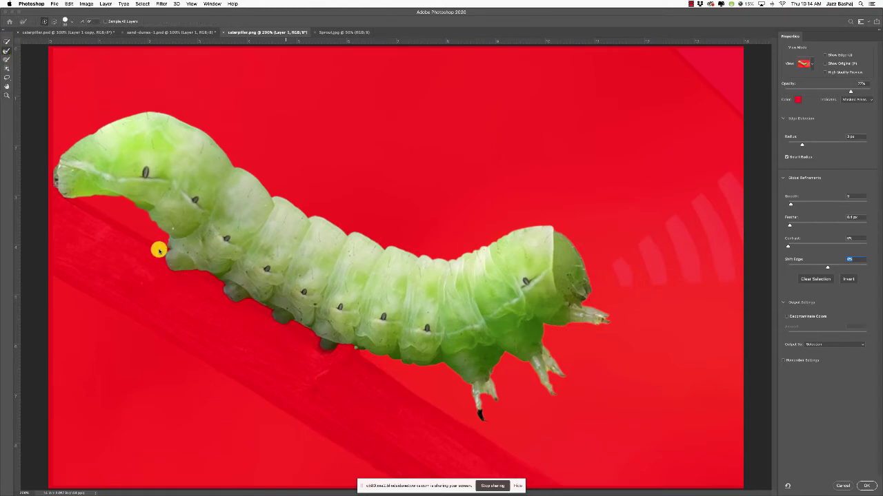
pyautogui.moveTo(158, 250)
pyautogui.mouseDown()
pyautogui.moveTo(124, 214)
pyautogui.moveTo(75, 206)
pyautogui.moveTo(115, 223)
pyautogui.moveTo(170, 268)
pyautogui.moveTo(239, 287)
pyautogui.moveTo(457, 397)
pyautogui.moveTo(310, 351)
pyautogui.moveTo(365, 374)
pyautogui.moveTo(310, 344)
pyautogui.moveTo(421, 380)
pyautogui.moveTo(514, 393)
pyautogui.moveTo(486, 396)
pyautogui.moveTo(490, 382)
pyautogui.moveTo(515, 417)
pyautogui.moveTo(479, 402)
pyautogui.moveTo(477, 392)
pyautogui.moveTo(517, 405)
pyautogui.moveTo(498, 393)
pyautogui.moveTo(556, 377)
pyautogui.moveTo(544, 363)
pyautogui.moveTo(558, 372)
pyautogui.moveTo(556, 363)
pyautogui.moveTo(605, 342)
pyautogui.moveTo(598, 326)
pyautogui.moveTo(546, 321)
pyautogui.moveTo(468, 286)
pyautogui.moveTo(481, 406)
pyautogui.moveTo(545, 360)
pyautogui.moveTo(581, 349)
pyautogui.mouseUp()
# Step: Refine the selection edge around the caterpillar's head and front legs with the Refine Edge Brush Tool
pyautogui.press('super+minus')
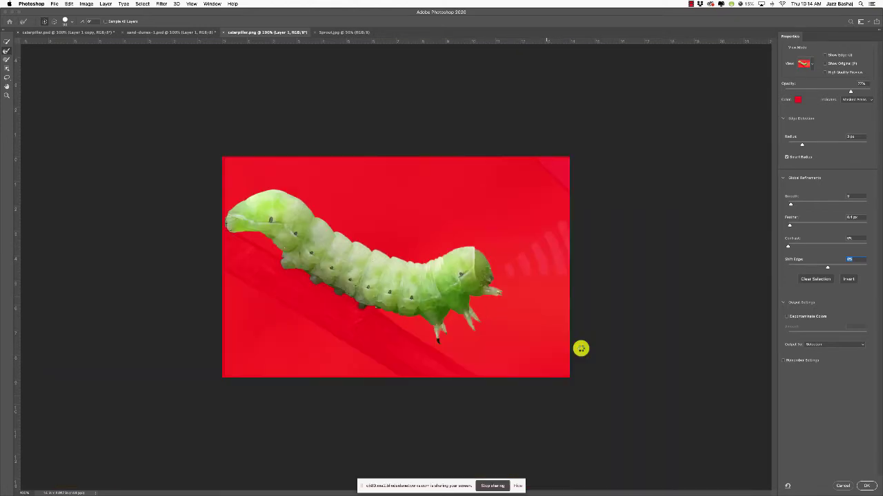
pyautogui.moveTo(482, 309)
pyautogui.mouseDown()
pyautogui.moveTo(460, 240)
pyautogui.moveTo(445, 258)
pyautogui.moveTo(488, 248)
pyautogui.mouseUp()
pyautogui.press('z')
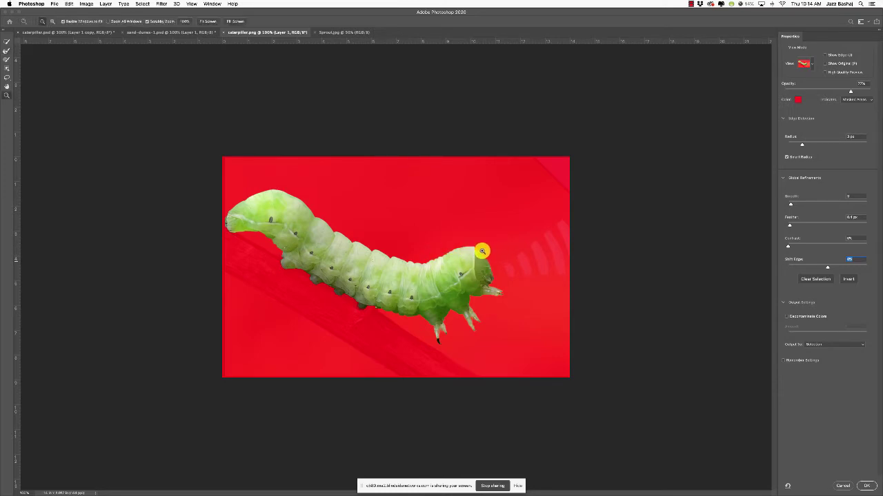
pyautogui.click(6, 52)
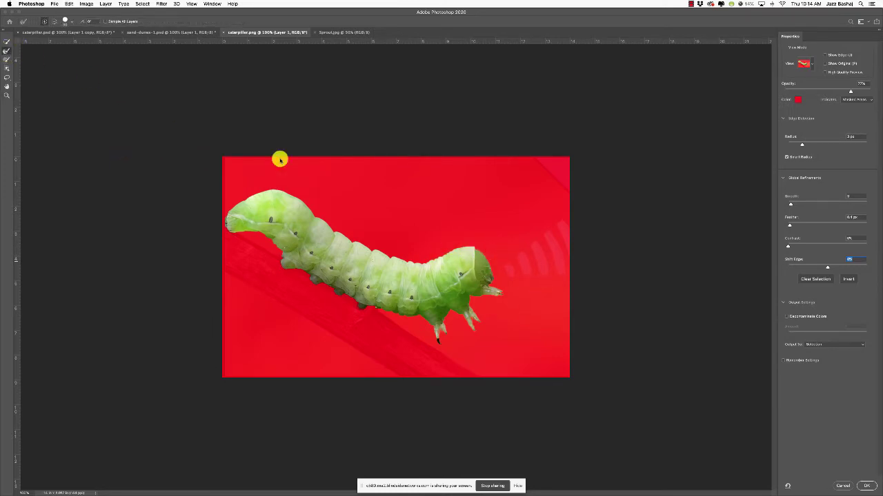
pyautogui.moveTo(441, 249)
pyautogui.mouseDown()
pyautogui.moveTo(415, 255)
pyautogui.moveTo(258, 191)
pyautogui.moveTo(242, 197)
pyautogui.moveTo(272, 189)
pyautogui.moveTo(315, 223)
pyautogui.moveTo(388, 250)
pyautogui.moveTo(496, 257)
pyautogui.moveTo(513, 280)
pyautogui.mouseUp()
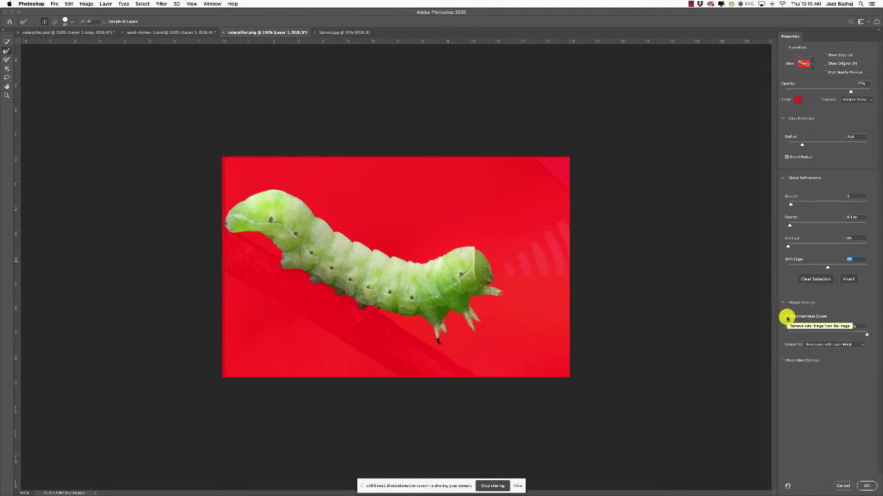
# Step: Enable Decontaminate Colors and compare the edges around the caterpillar's head and legs with it off and on
pyautogui.click(789, 318)
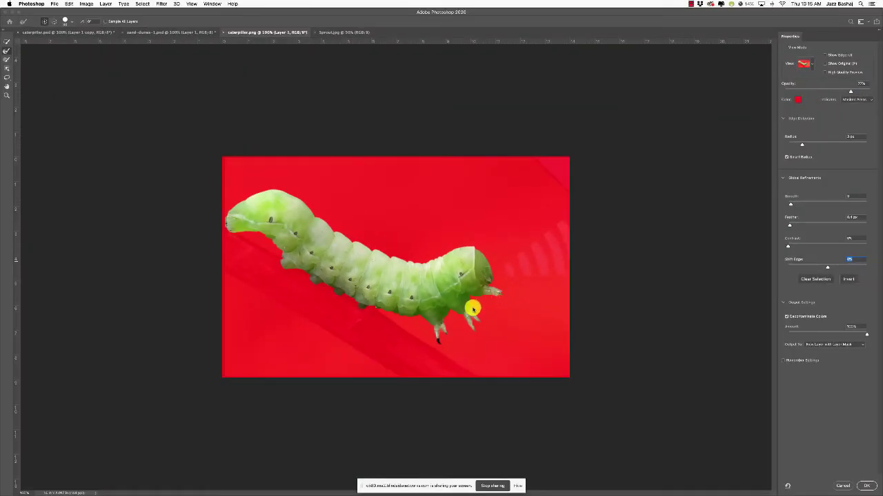
pyautogui.scroll(10, 472, 310)
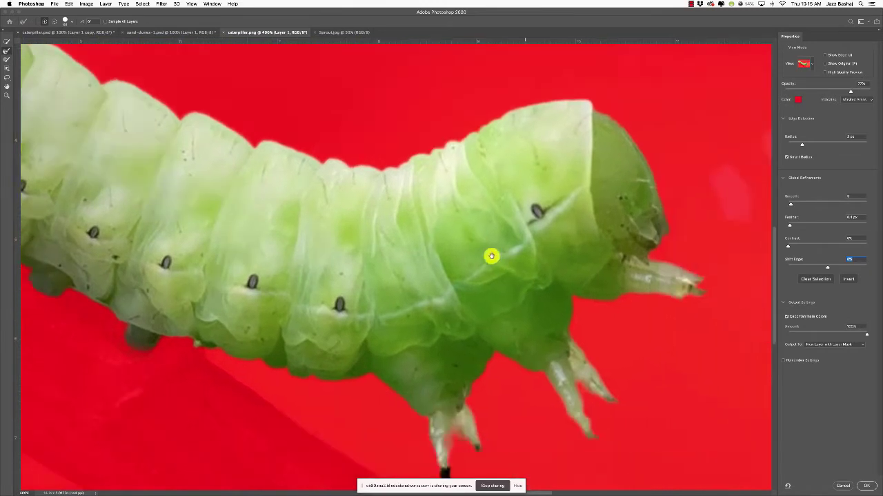
pyautogui.hscroll(3, 491, 257)
pyautogui.scroll(-2, 491, 257)
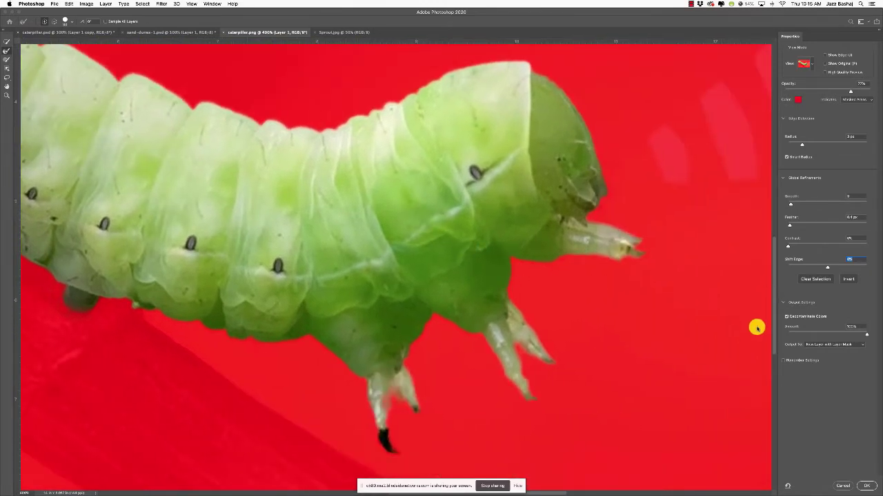
pyautogui.click(787, 317)
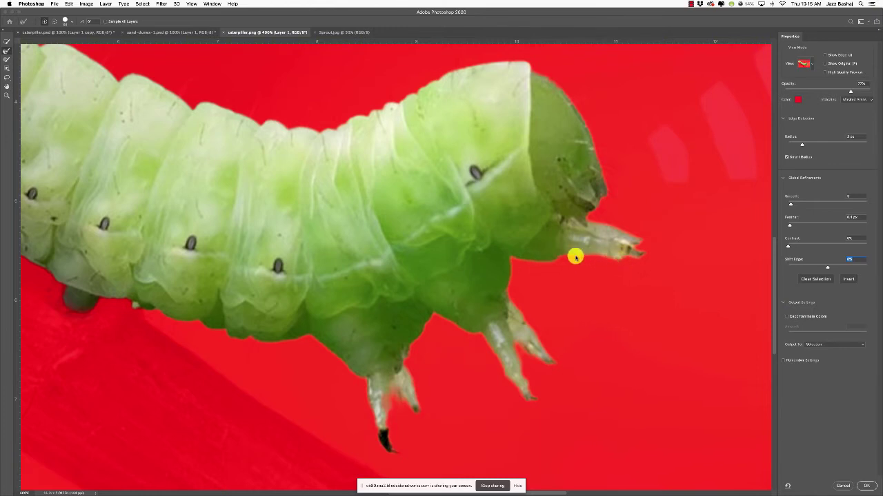
pyautogui.click(787, 317)
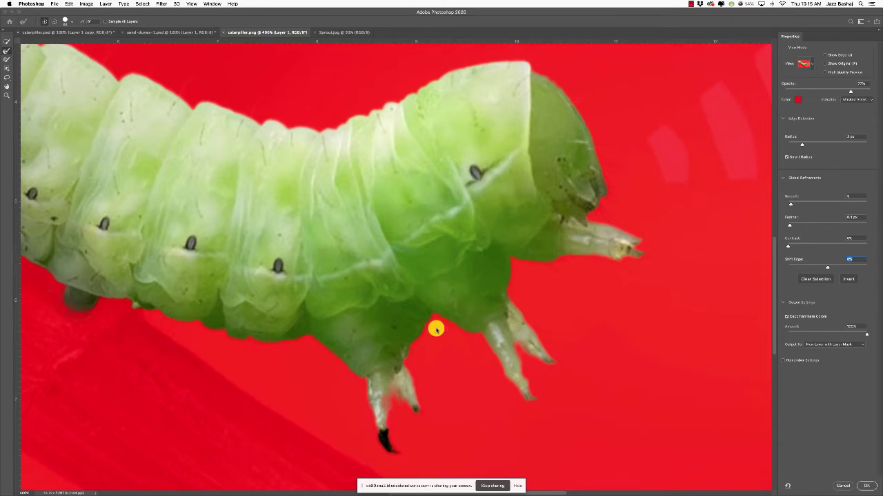
# Step: Lower the Decontaminate Colors amount to about 60%
pyautogui.moveTo(843, 334); pyautogui.dragTo(838, 334)
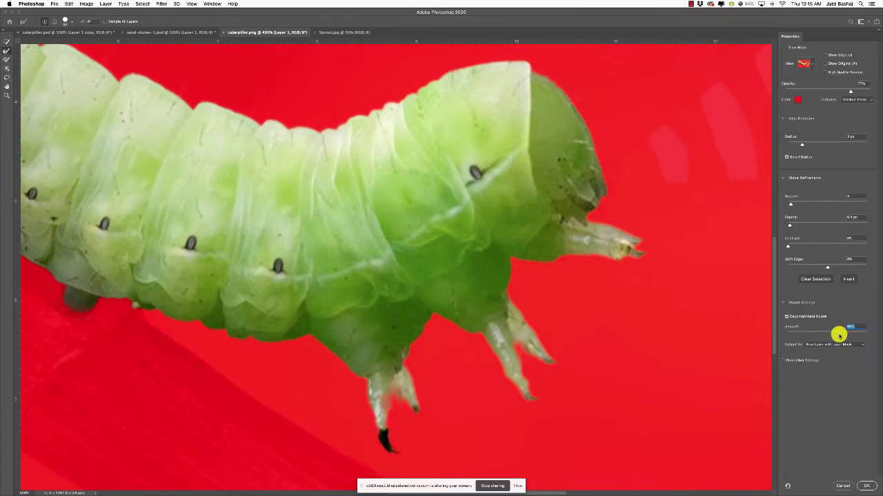
pyautogui.moveTo(839, 335)
pyautogui.mouseDown()
pyautogui.moveTo(791, 335)
pyautogui.moveTo(857, 335)
pyautogui.moveTo(836, 335)
pyautogui.mouseUp()
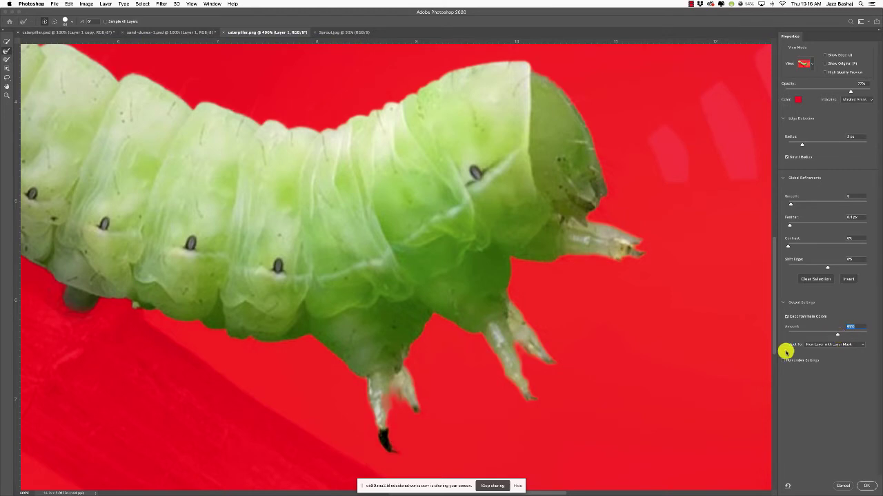
pyautogui.press('super+minus')
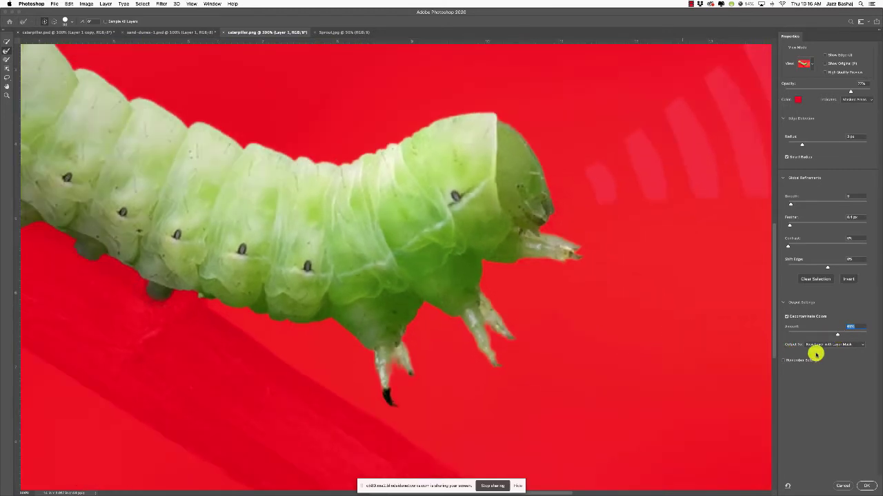
# Step: Output the refined selection to a New Layer with Layer Mask and apply Select and Mask
pyautogui.click(814, 346)
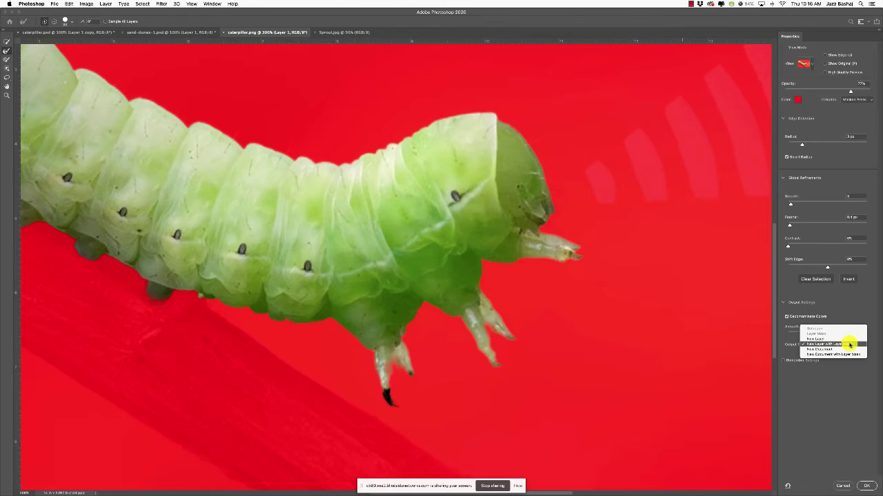
pyautogui.click(850, 344)
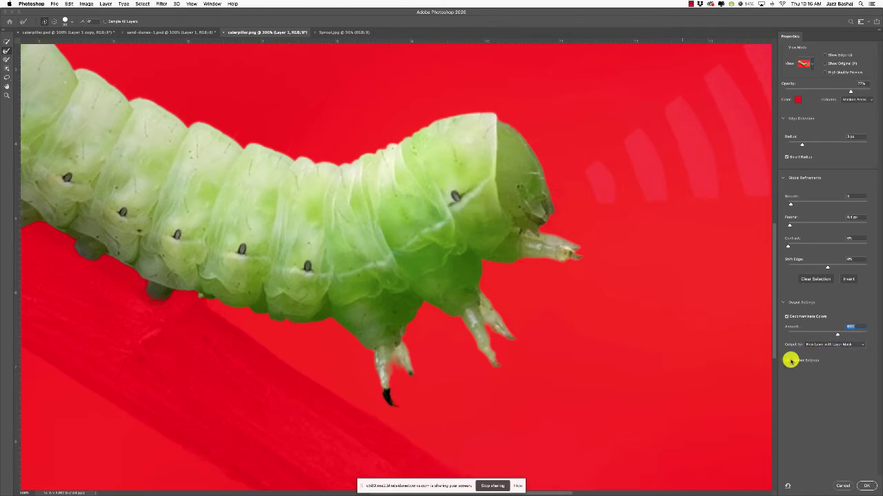
pyautogui.scroll(-1, 693, 341)
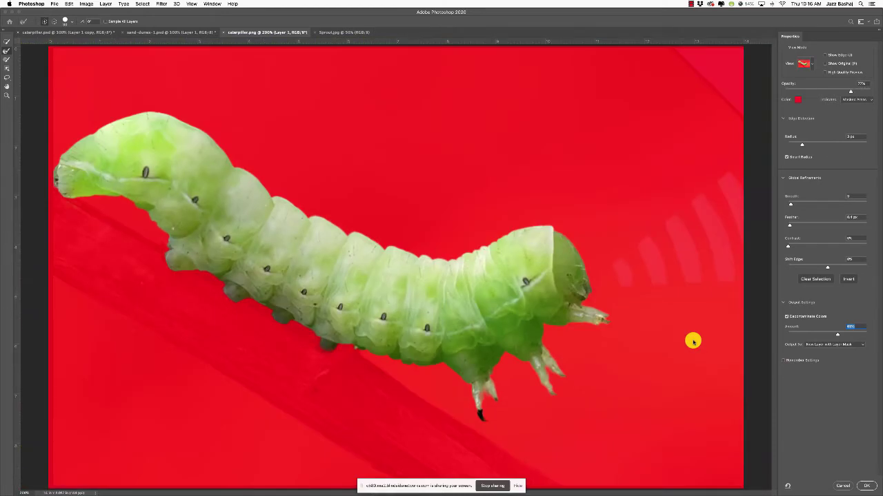
pyautogui.scroll(-1, 689, 341)
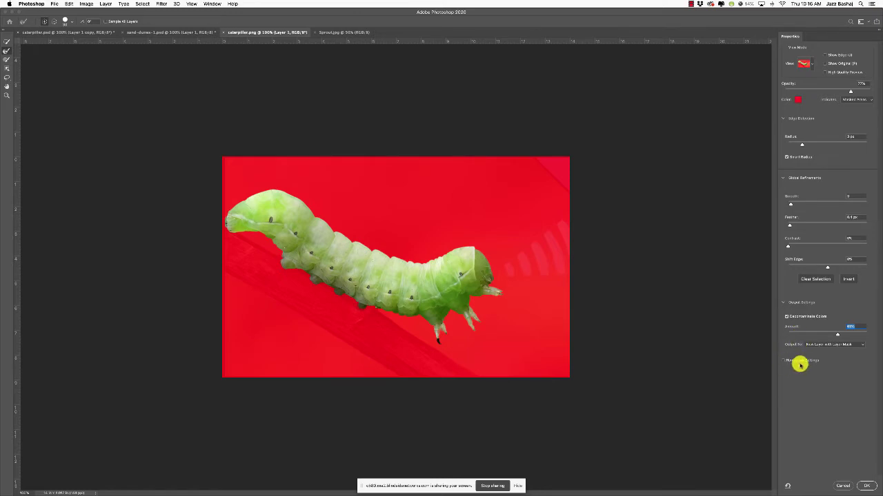
pyautogui.click(867, 487)
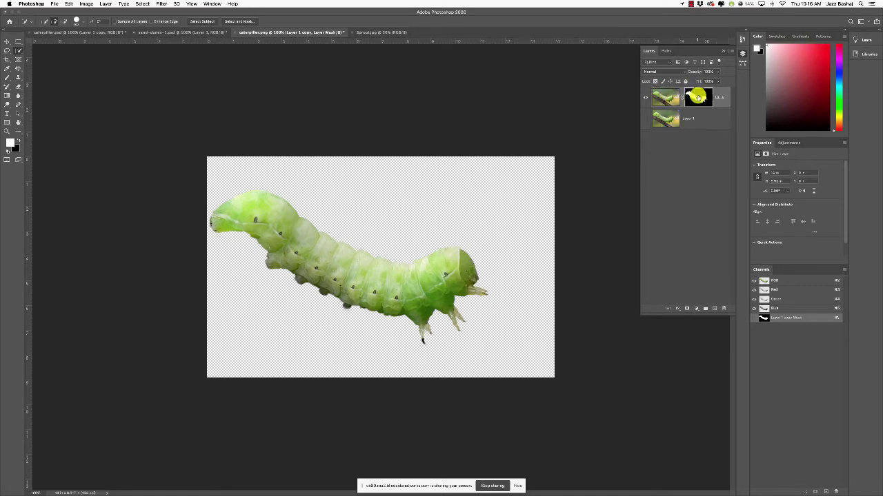
# Step: View the Sprout.jpg document and return to caterpillar.png
pyautogui.click(644, 118)
pyautogui.click(380, 33)
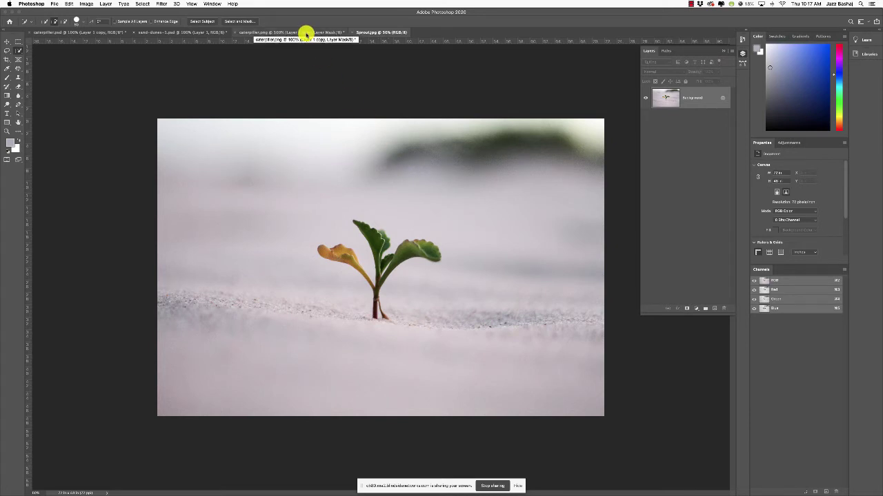
pyautogui.click(306, 34)
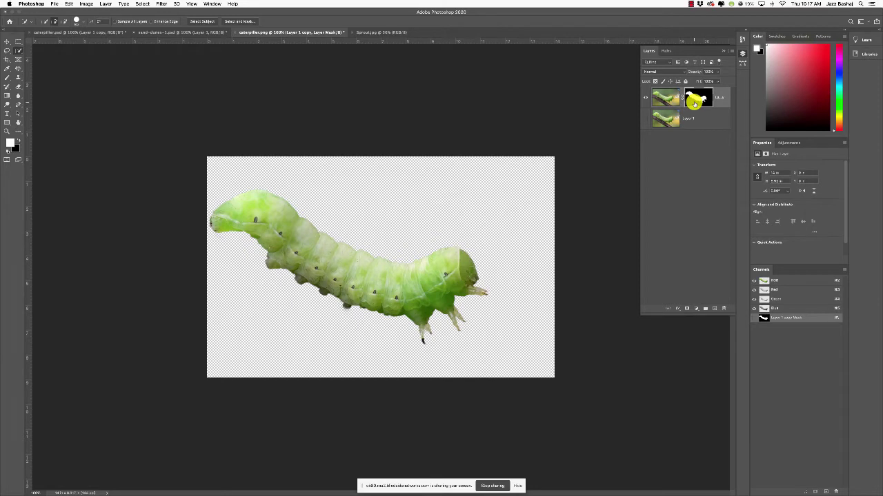
# Step: Load the caterpillar's layer mask as a selection and target the layer's image instead of its mask
pyautogui.keyDown('super'); pyautogui.click(698, 100); pyautogui.keyUp('super')
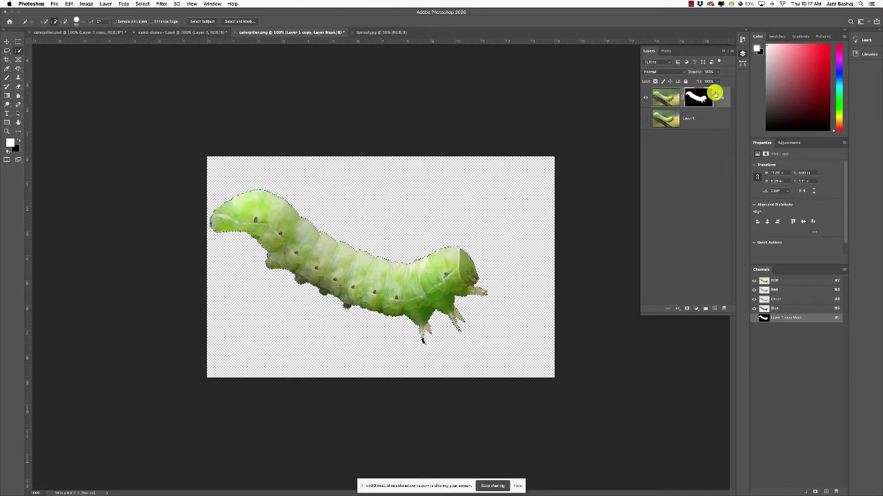
pyautogui.click(698, 97)
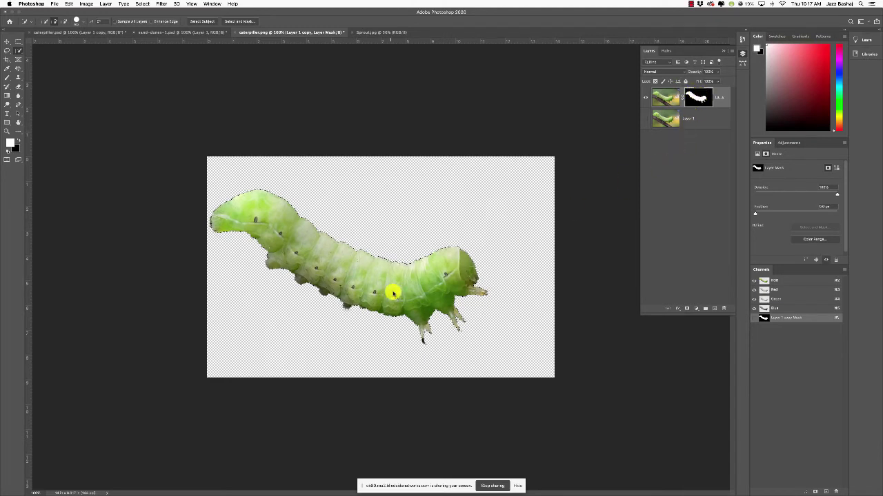
pyautogui.click(662, 97)
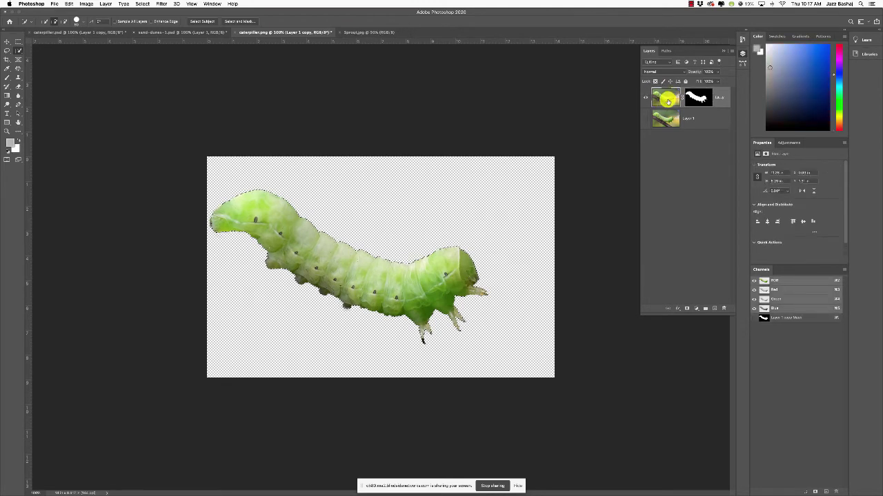
# Step: Move the selected caterpillar into Sprout.jpg with the Move Tool, placing it above the plant's yellow leaf
pyautogui.press('v')
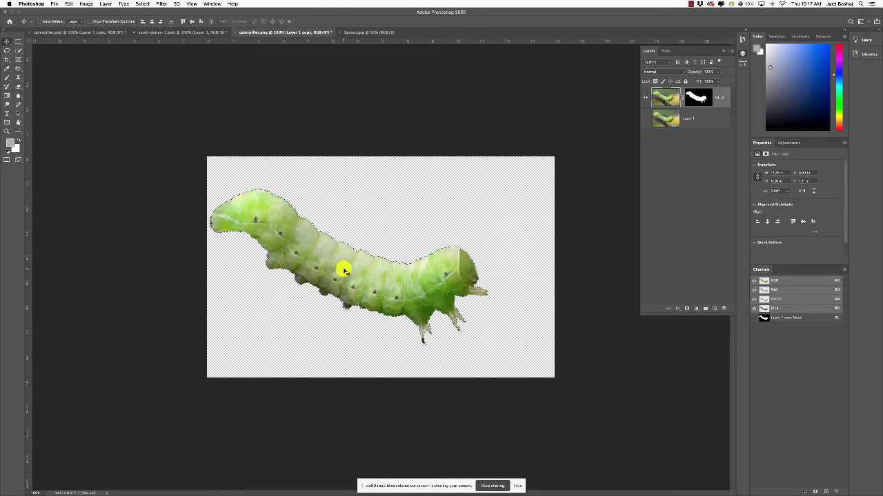
pyautogui.moveTo(343, 270); pyautogui.dragTo(310, 200)
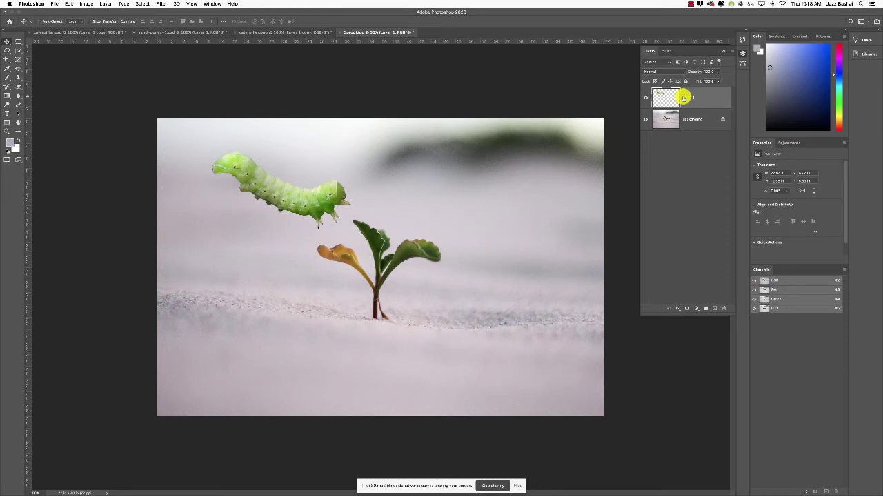
pyautogui.moveTo(328, 198)
pyautogui.mouseDown()
pyautogui.moveTo(315, 207)
pyautogui.moveTo(324, 202)
pyautogui.moveTo(326, 216)
pyautogui.moveTo(345, 201)
pyautogui.moveTo(341, 209)
pyautogui.moveTo(461, 204)
pyautogui.moveTo(416, 196)
pyautogui.moveTo(308, 285)
pyautogui.moveTo(327, 209)
pyautogui.mouseUp()
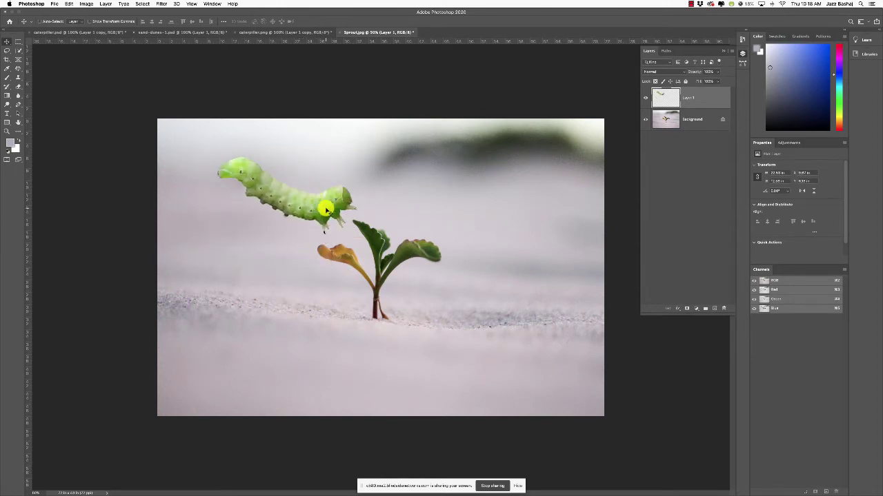
# Step: Scale the caterpillar to about 123%, rotate it about 13° clockwise, and position its front leg at the tip of the green leaf
pyautogui.press('super+t')
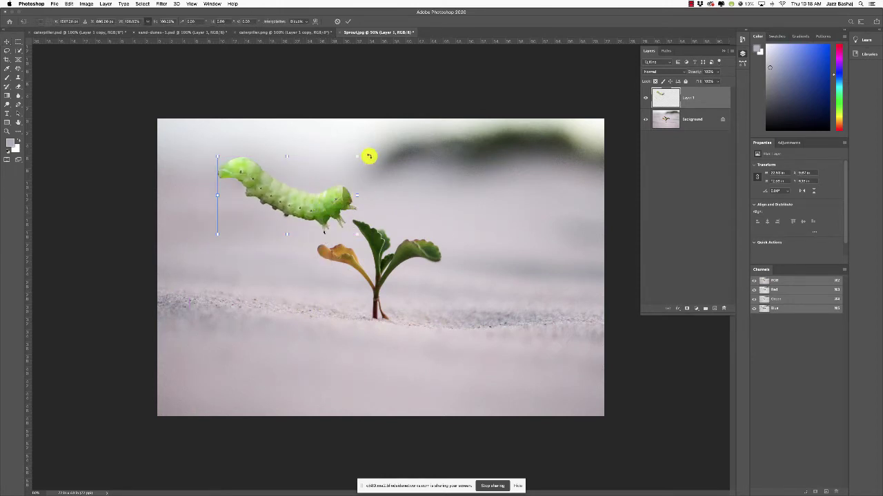
pyautogui.moveTo(368, 154); pyautogui.dragTo(395, 154)
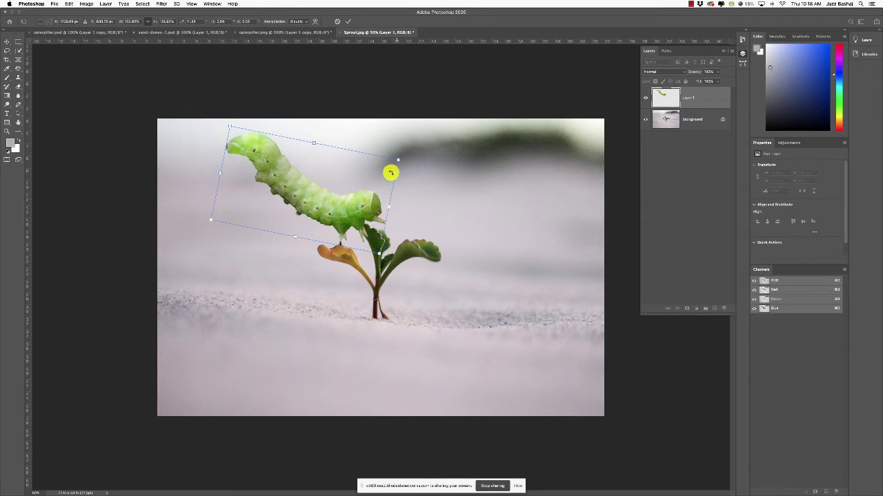
pyautogui.moveTo(363, 207); pyautogui.dragTo(332, 206)
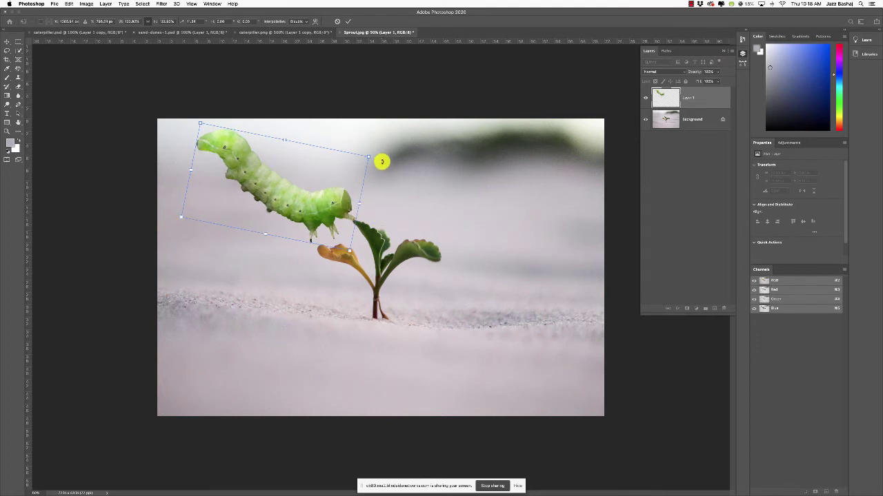
pyautogui.moveTo(380, 160); pyautogui.dragTo(382, 164)
pyautogui.moveTo(341, 205); pyautogui.dragTo(339, 202)
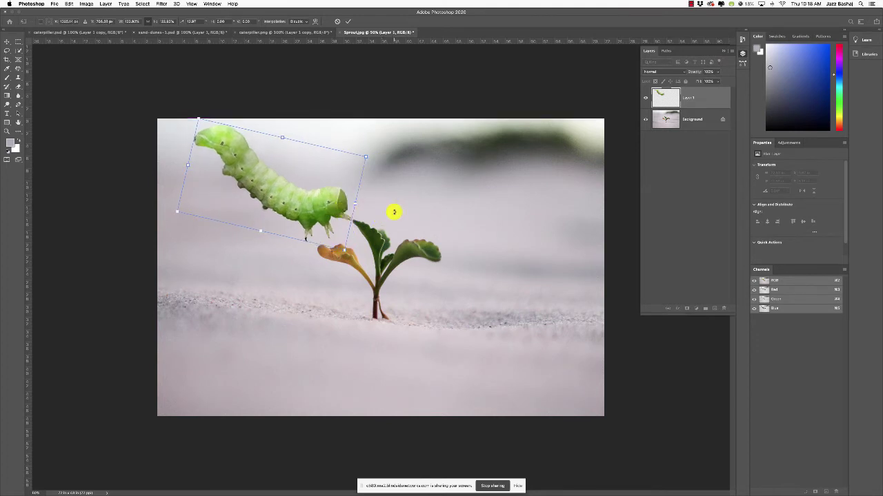
pyautogui.press('Return')
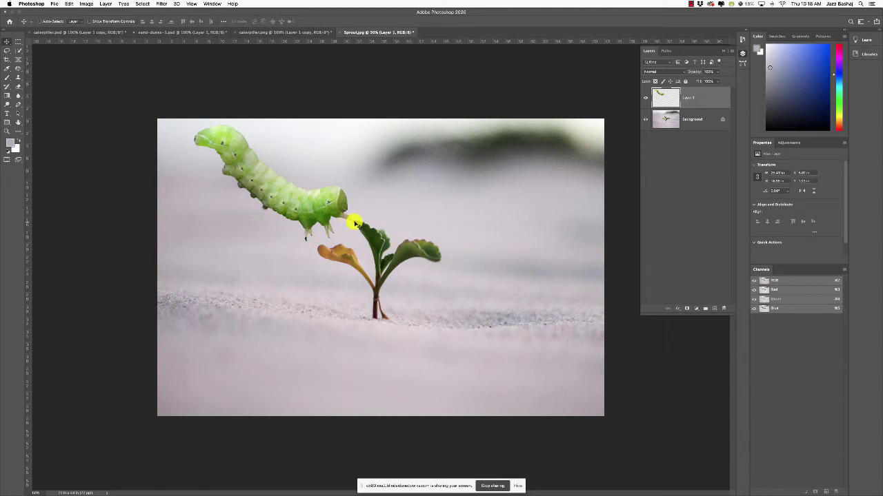
# Step: Try moving the caterpillar down onto the plant's yellow leaf, and undo the move
pyautogui.moveTo(339, 203); pyautogui.dragTo(353, 212)
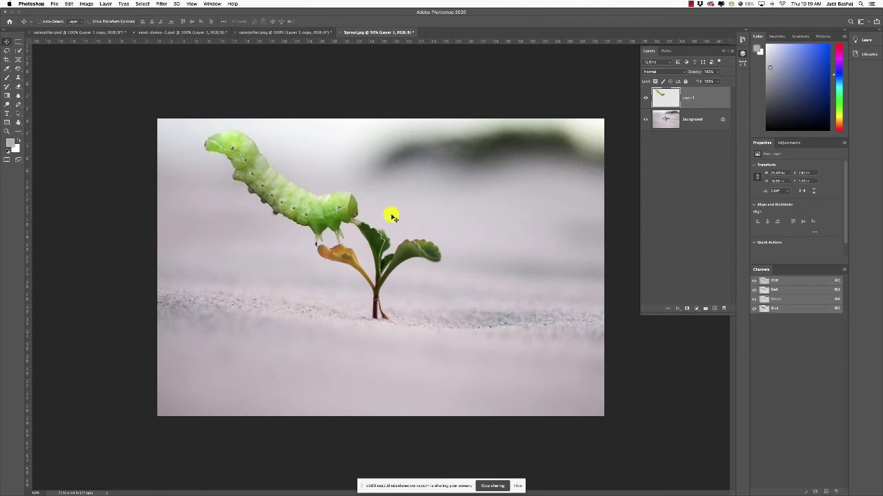
pyautogui.hotkey('ctrl', 'z')
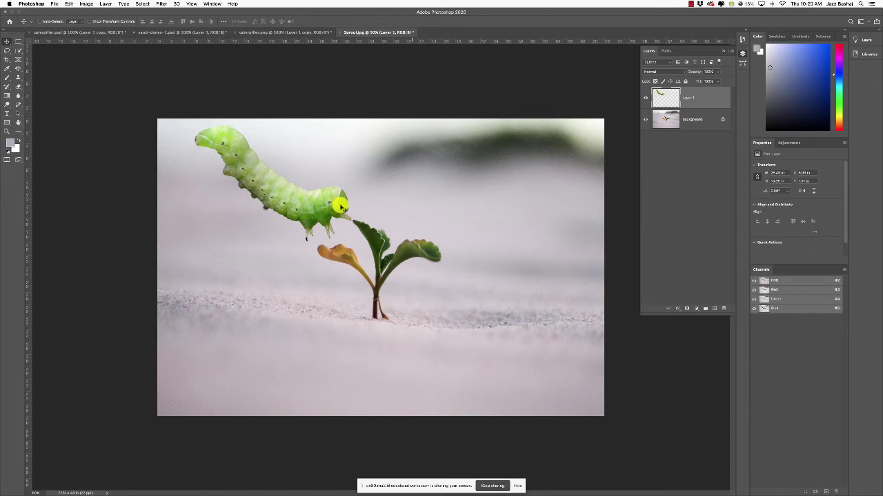
# Step: Move the caterpillar down onto the sand so it stands just left of the plant's stem
pyautogui.moveTo(280, 197); pyautogui.dragTo(312, 349)
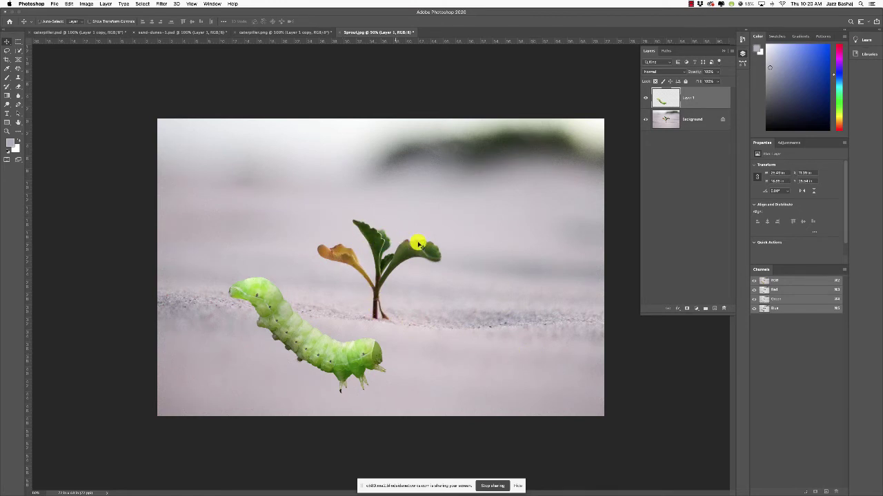
pyautogui.moveTo(355, 362); pyautogui.dragTo(324, 283)
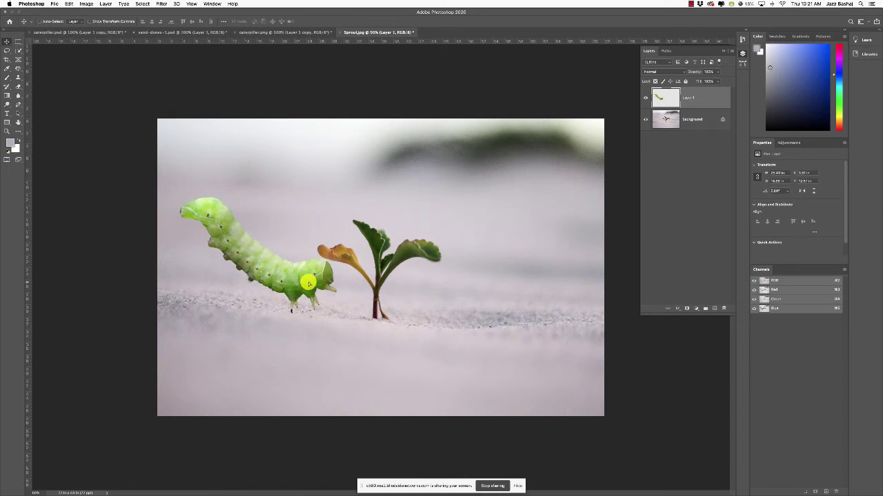
pyautogui.moveTo(308, 282); pyautogui.dragTo(301, 282)
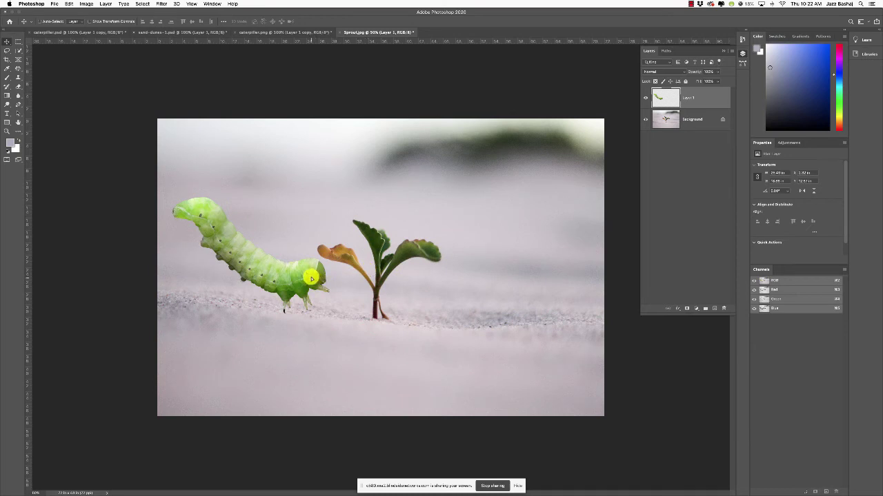
pyautogui.moveTo(312, 278)
pyautogui.mouseDown()
pyautogui.moveTo(323, 254)
pyautogui.moveTo(310, 276)
pyautogui.moveTo(326, 280)
pyautogui.mouseUp()
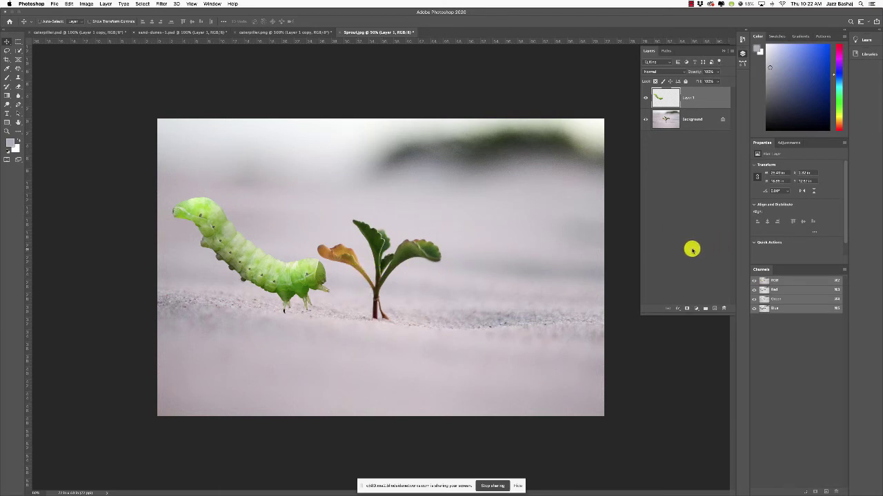
# Step: Add a Black & White adjustment layer on top and a Levels adjustment layer directly above the caterpillar layer
pyautogui.click(695, 308)
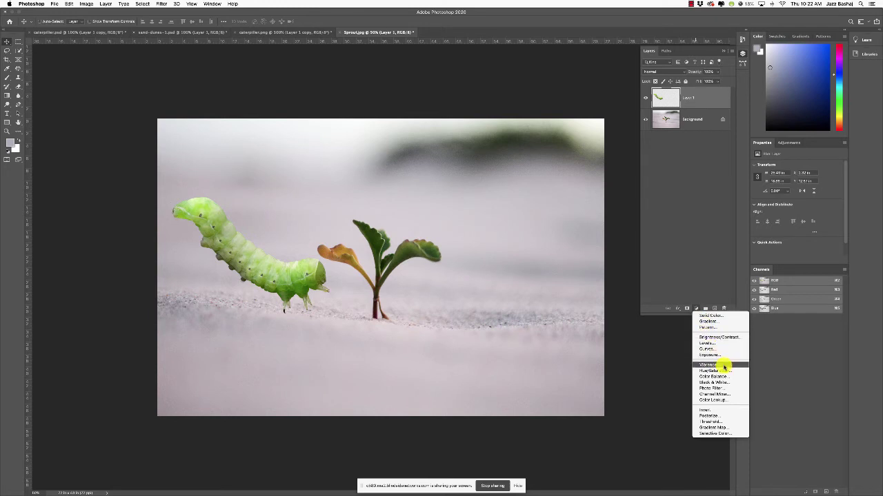
pyautogui.click(732, 384)
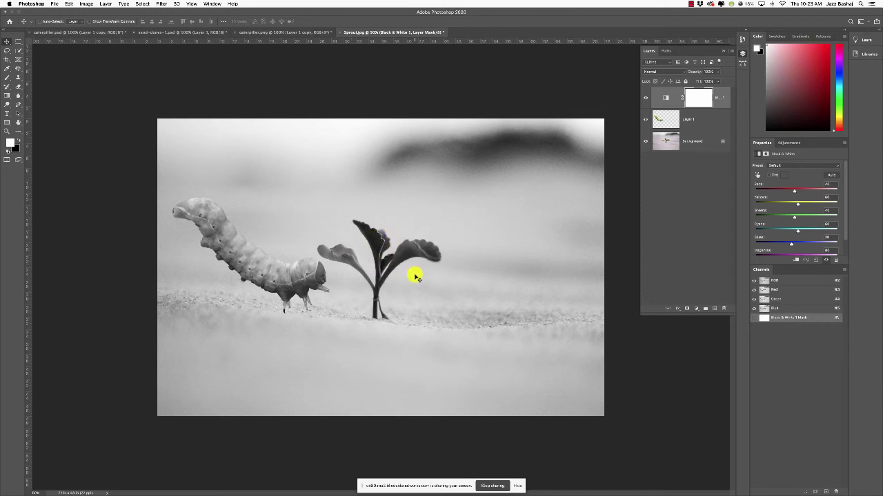
pyautogui.click(704, 125)
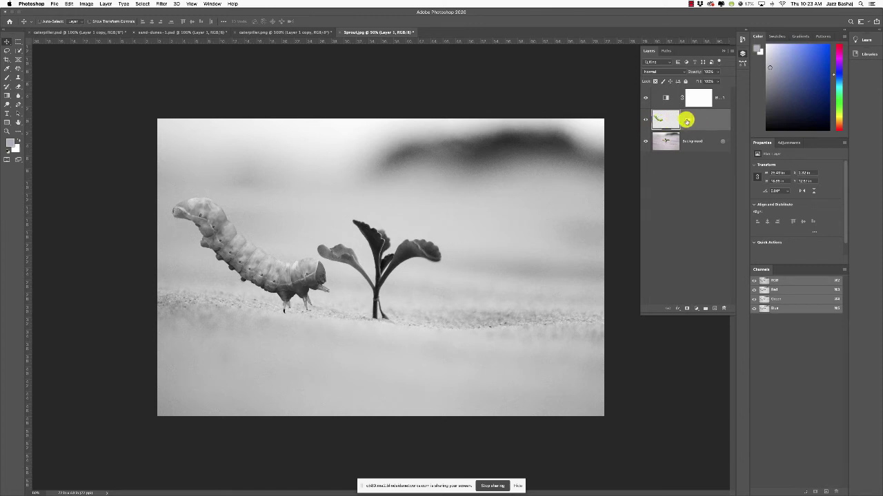
pyautogui.click(695, 307)
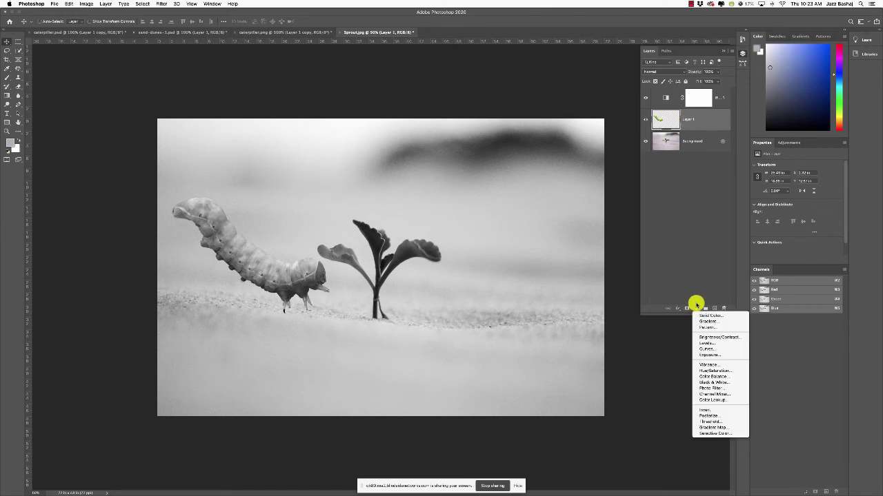
pyautogui.click(715, 344)
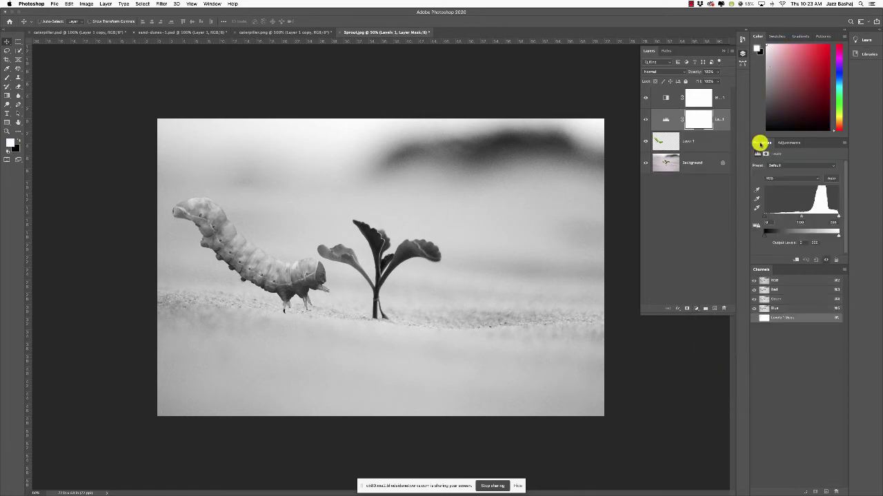
# Step: Undock and enlarge the Levels properties, and try the black input level on the whole image
pyautogui.moveTo(758, 142); pyautogui.dragTo(524, 75)
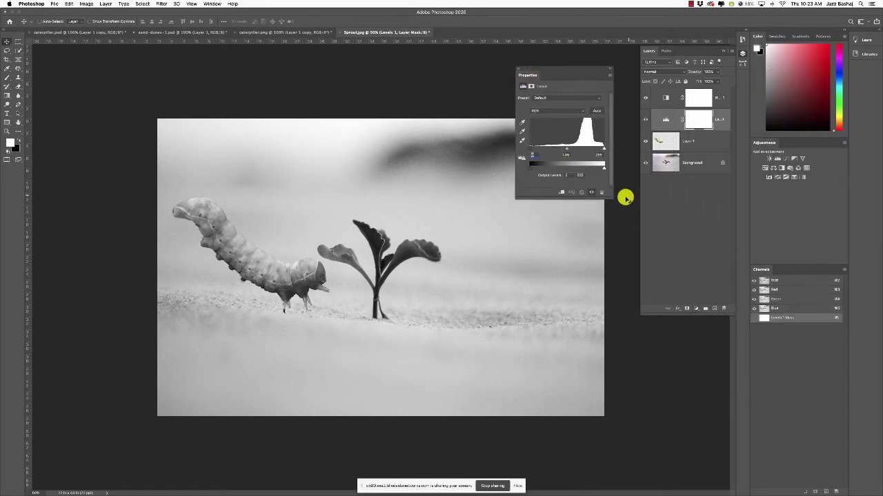
pyautogui.moveTo(605, 200); pyautogui.dragTo(618, 222)
pyautogui.moveTo(392, 412); pyautogui.dragTo(399, 429)
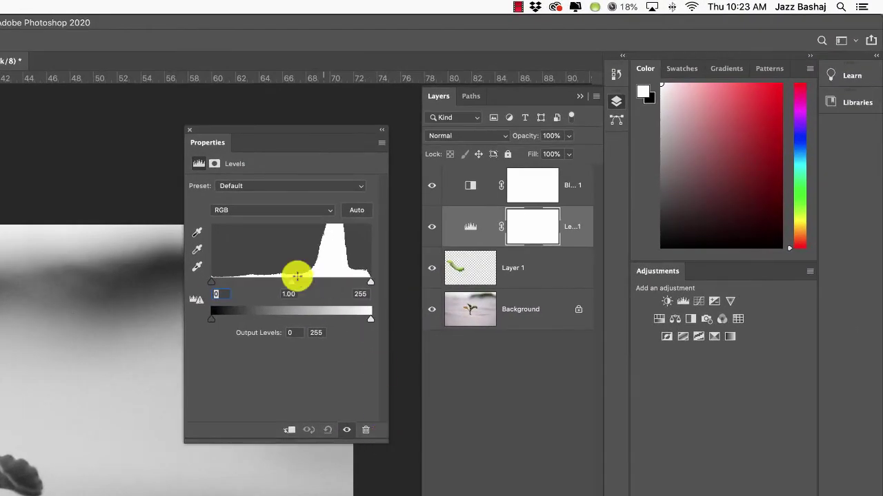
pyautogui.moveTo(213, 287)
pyautogui.mouseDown()
pyautogui.moveTo(269, 287)
pyautogui.moveTo(220, 285)
pyautogui.mouseUp()
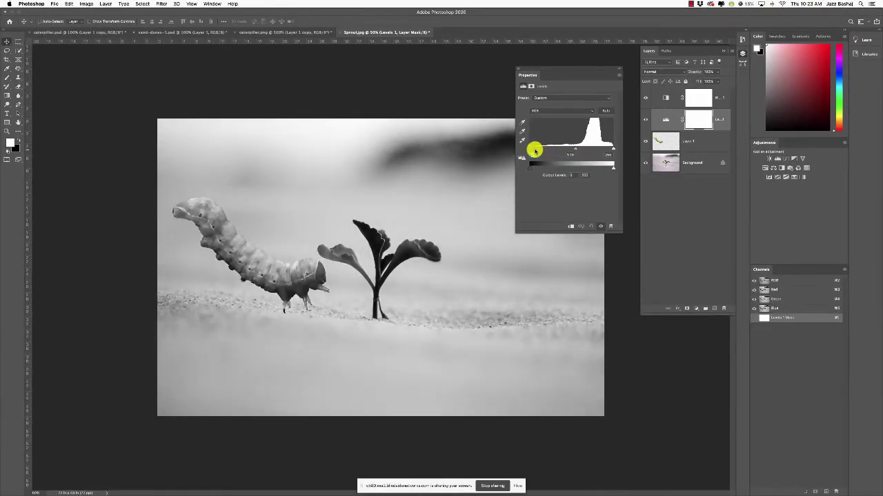
pyautogui.moveTo(535, 150); pyautogui.dragTo(533, 149)
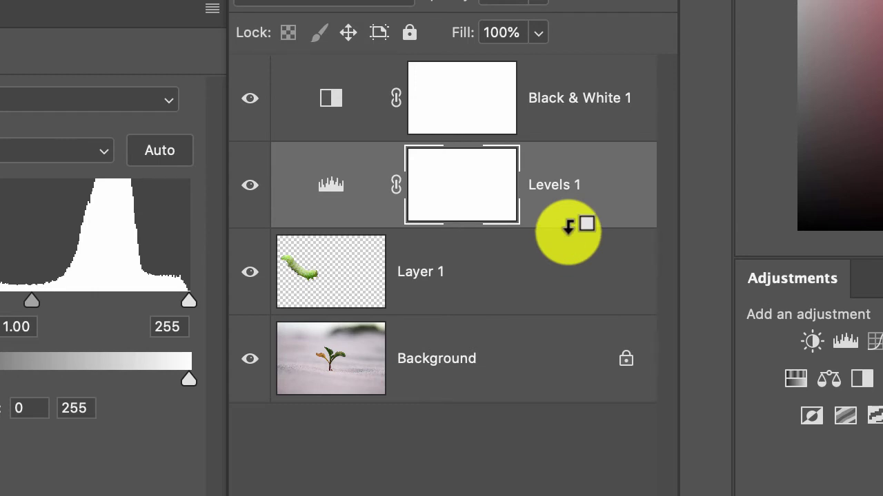
# Step: Clip the Levels adjustment to the caterpillar layer and reset its black input level to 0
pyautogui.keyDown('alt'); pyautogui.click(567, 227); pyautogui.keyUp('alt')
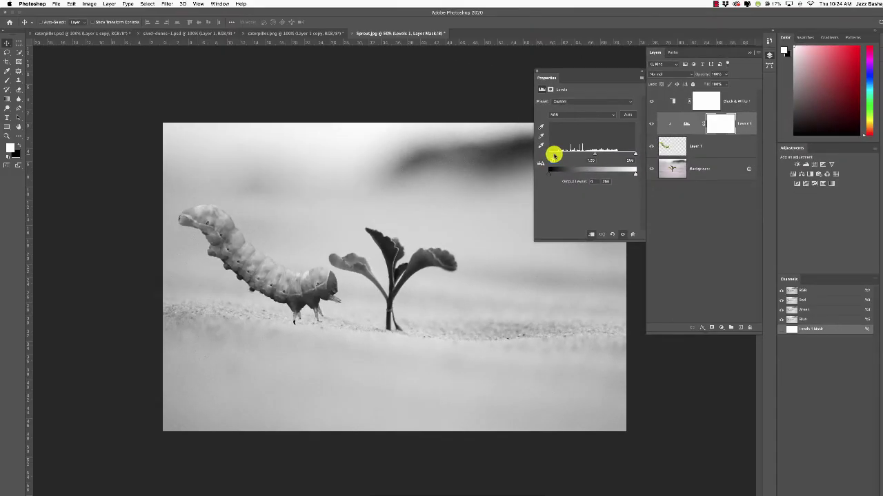
pyautogui.moveTo(556, 152)
pyautogui.mouseDown()
pyautogui.moveTo(615, 154)
pyautogui.moveTo(550, 153)
pyautogui.mouseUp()
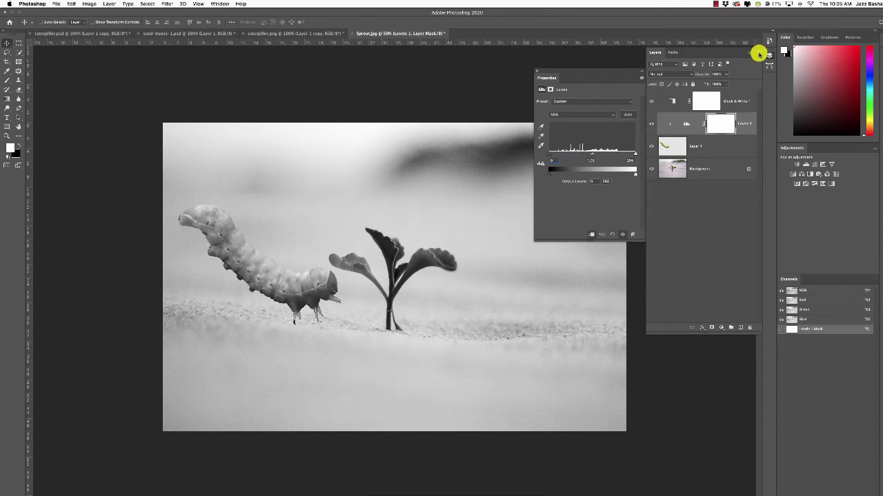
# Step: Release the Levels adjustment's clipping mask, and clip the adjustment to the caterpillar layer again
pyautogui.click(758, 53)
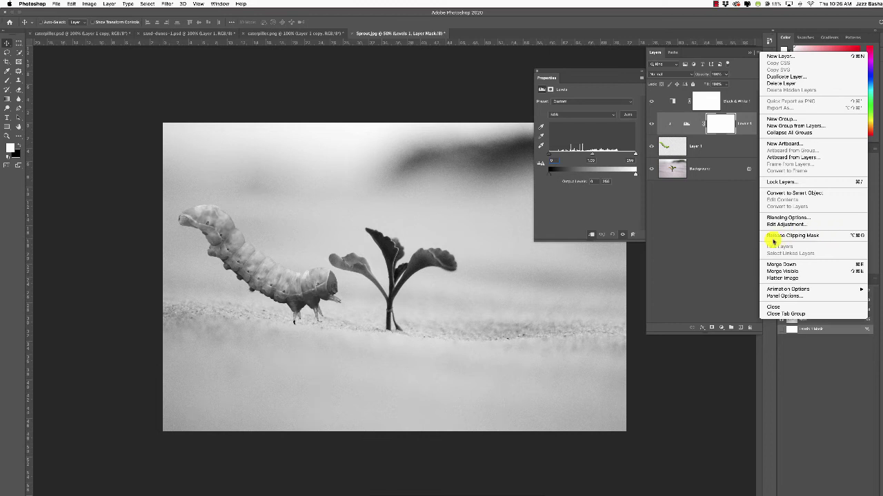
pyautogui.click(793, 238)
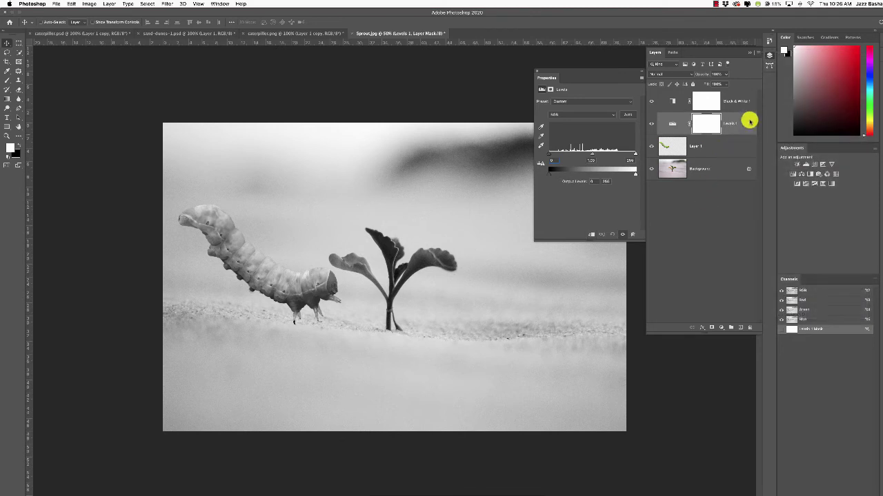
pyautogui.click(758, 52)
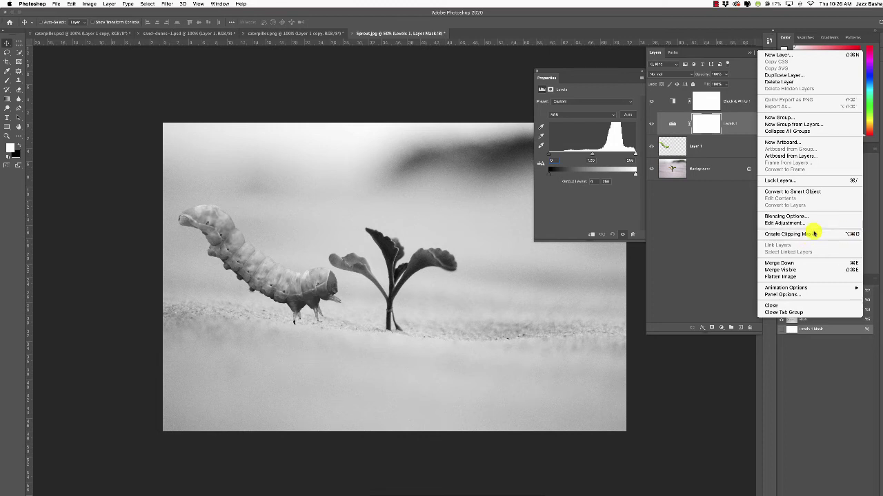
pyautogui.click(715, 231)
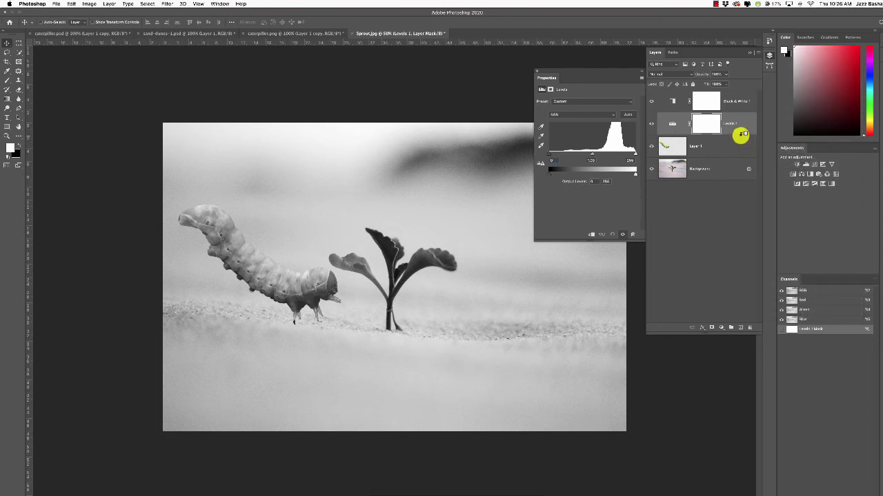
pyautogui.keyDown('alt'); pyautogui.click(740, 135); pyautogui.keyUp('alt')
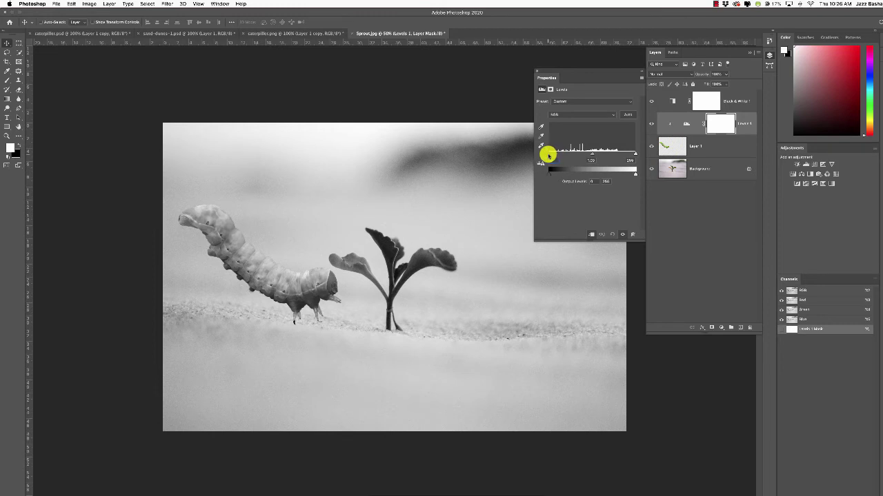
# Step: Raise the black input level in Levels to darken the caterpillar's shadows, and hide the Black & White adjustment layer
pyautogui.moveTo(548, 155); pyautogui.dragTo(604, 154)
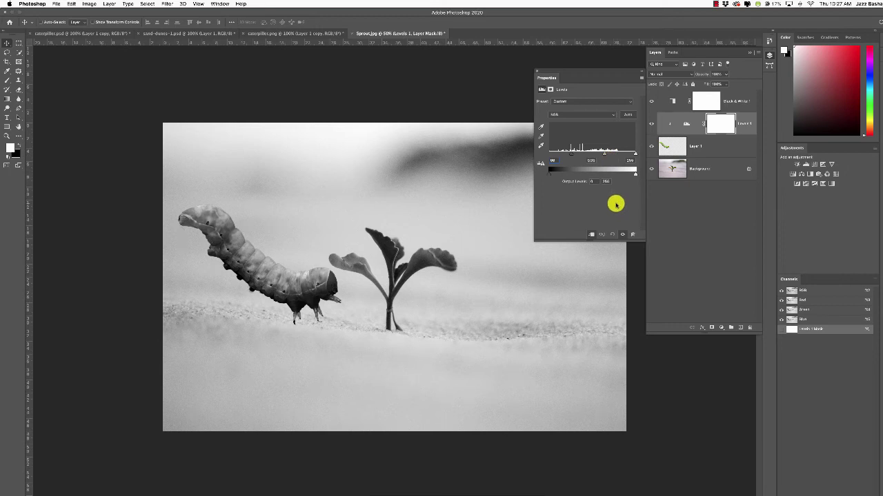
pyautogui.click(650, 101)
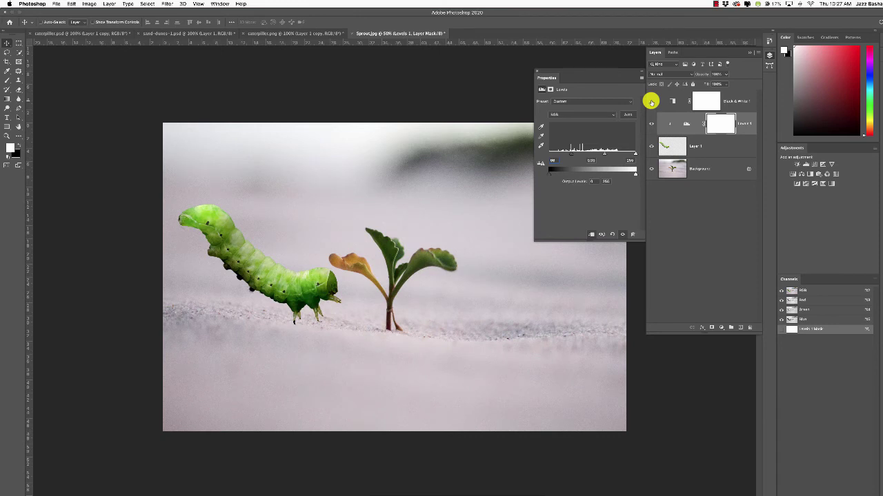
pyautogui.click(651, 101)
pyautogui.click(651, 101)
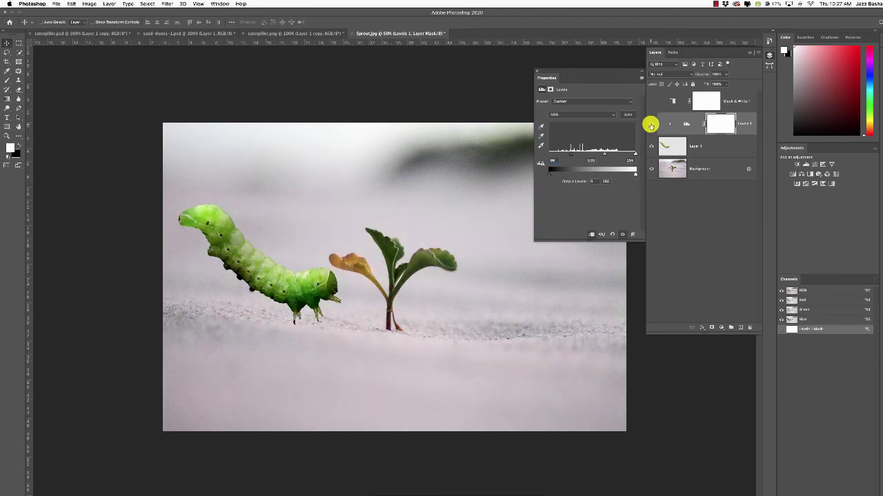
# Step: Compare the caterpillar with and without the Levels adjustment by toggling that layer's visibility, leaving it visible
pyautogui.click(651, 125)
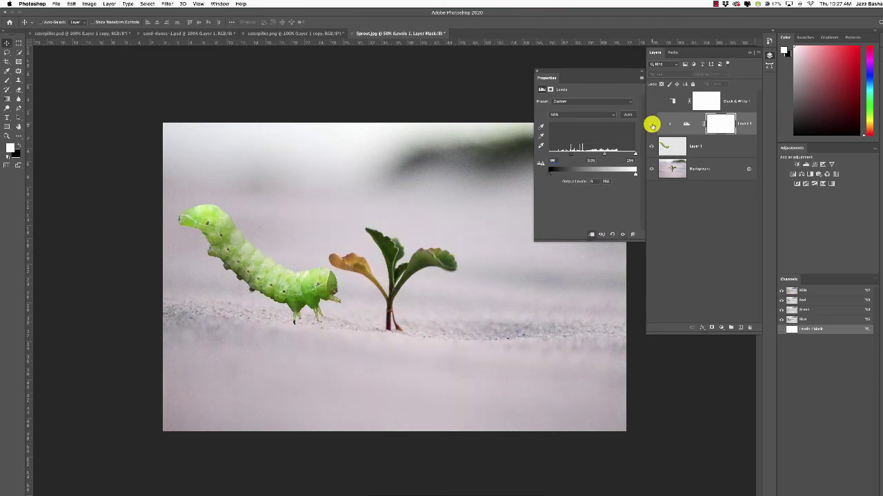
pyautogui.click(651, 125)
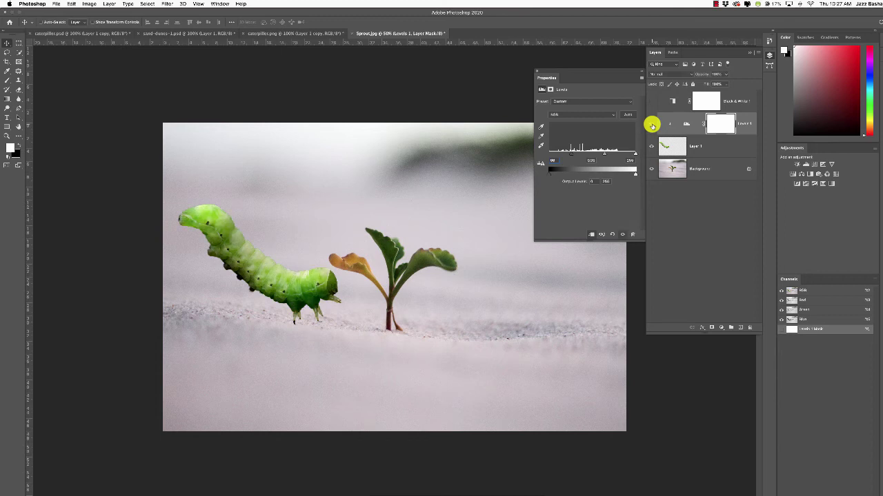
pyautogui.click(651, 125)
pyautogui.click(651, 125)
pyautogui.click(651, 125)
pyautogui.click(651, 125)
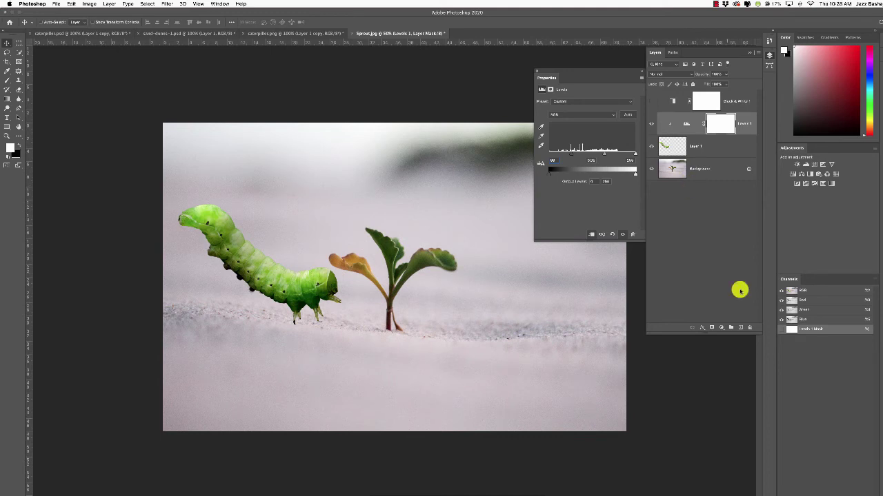
# Step: Add a Hue/Saturation adjustment clipped to the caterpillar, lowering its saturation and shifting its hue slightly negative to match the plant's leaves
pyautogui.click(720, 328)
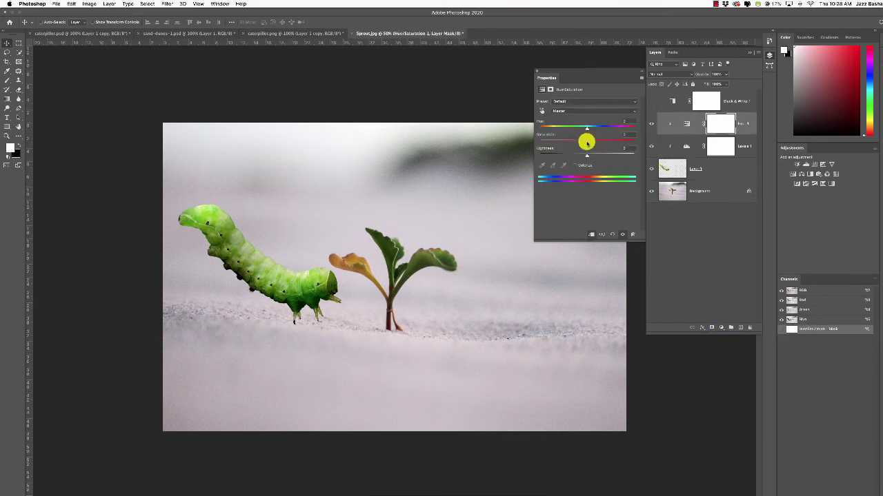
pyautogui.moveTo(587, 142); pyautogui.dragTo(569, 148)
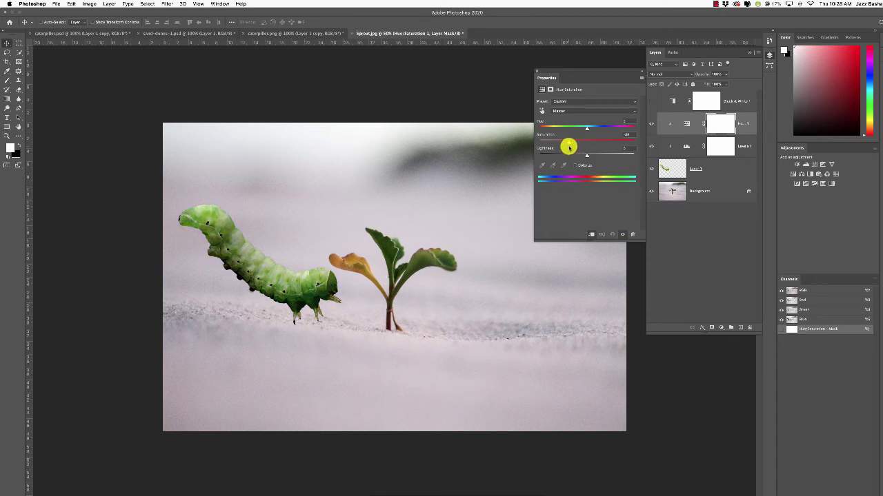
pyautogui.moveTo(569, 147); pyautogui.dragTo(570, 144)
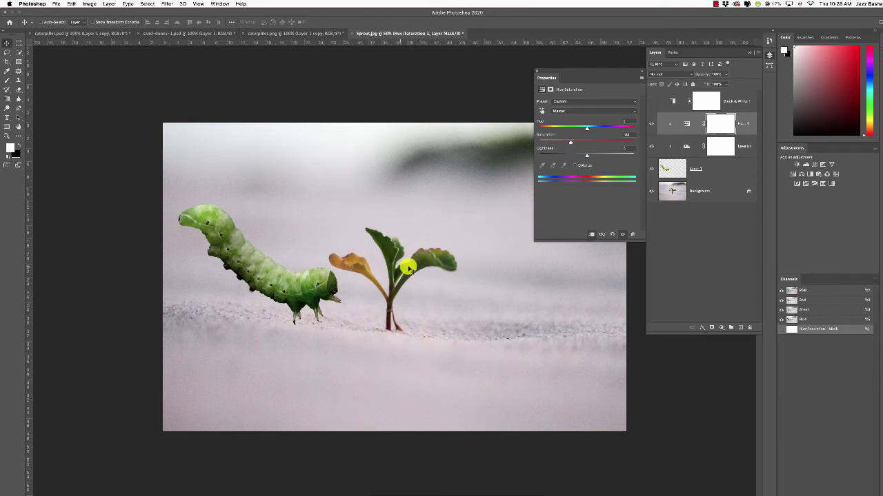
pyautogui.moveTo(573, 153)
pyautogui.mouseDown()
pyautogui.moveTo(597, 157)
pyautogui.moveTo(588, 157)
pyautogui.mouseUp()
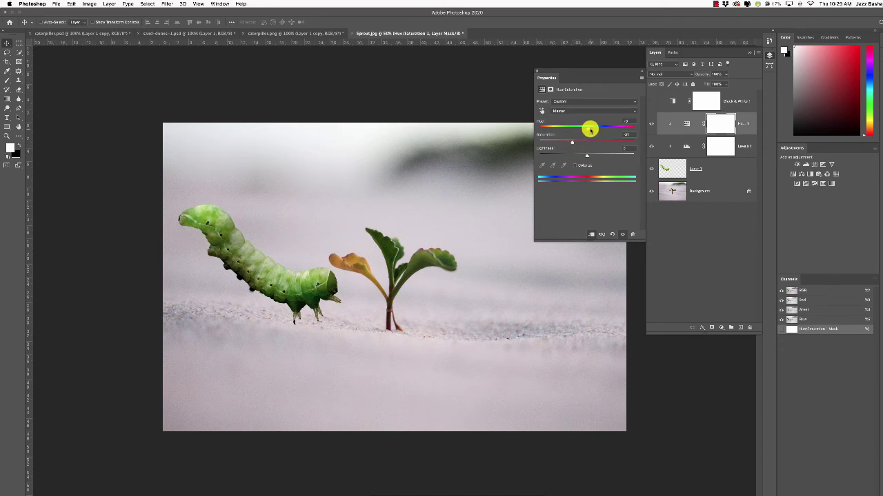
pyautogui.moveTo(589, 130)
pyautogui.mouseDown()
pyautogui.moveTo(598, 129)
pyautogui.moveTo(577, 130)
pyautogui.mouseUp()
pyautogui.moveTo(585, 129); pyautogui.dragTo(589, 129)
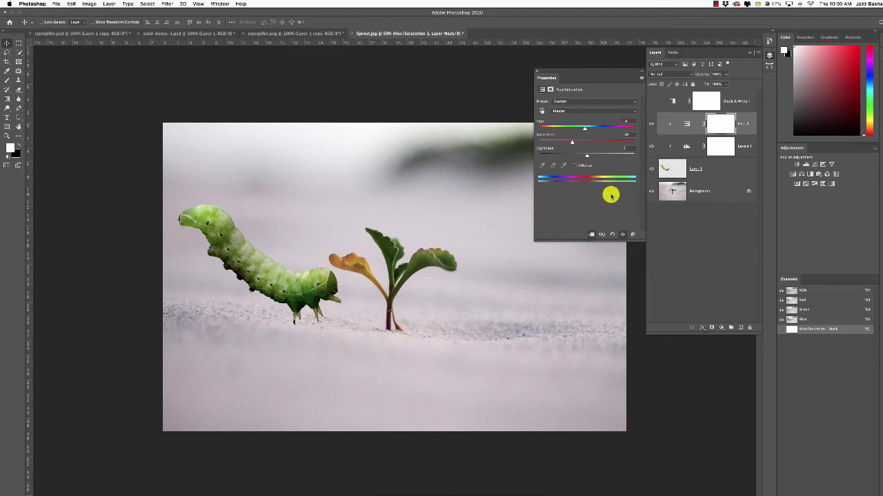
# Step: Scale the caterpillar layer down slightly, rotate it about 5° clockwise, and place its front leg at the tip of the upper green leaf
pyautogui.click(706, 232)
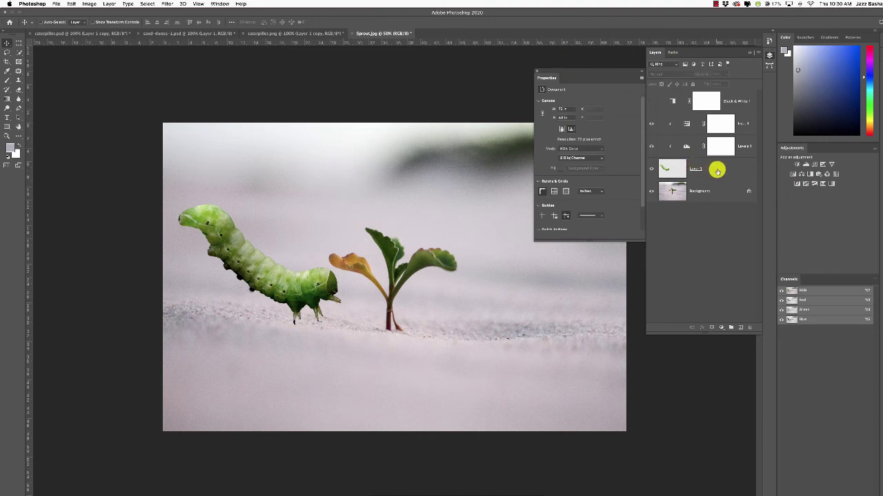
pyautogui.click(715, 170)
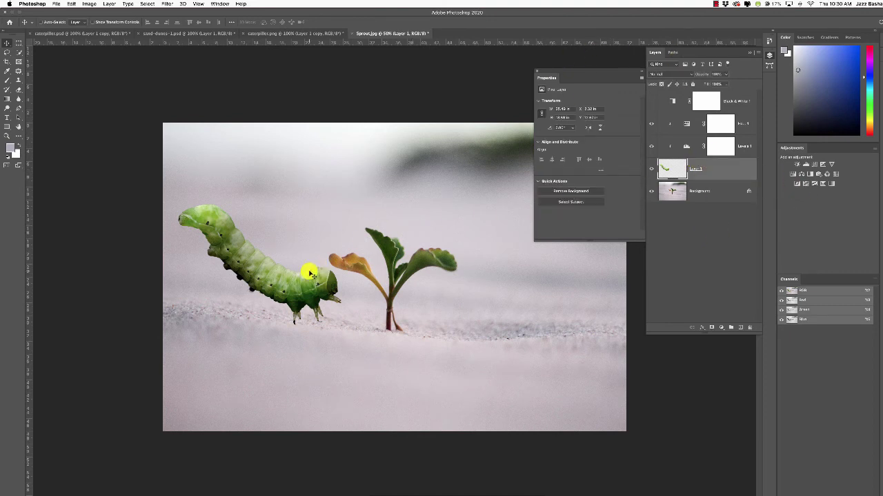
pyautogui.hotkey('ctrl', 't')
pyautogui.moveTo(340, 205)
pyautogui.mouseDown()
pyautogui.moveTo(327, 211)
pyautogui.moveTo(288, 293)
pyautogui.moveTo(324, 217)
pyautogui.moveTo(358, 240)
pyautogui.moveTo(347, 250)
pyautogui.moveTo(331, 205)
pyautogui.moveTo(344, 212)
pyautogui.mouseUp()
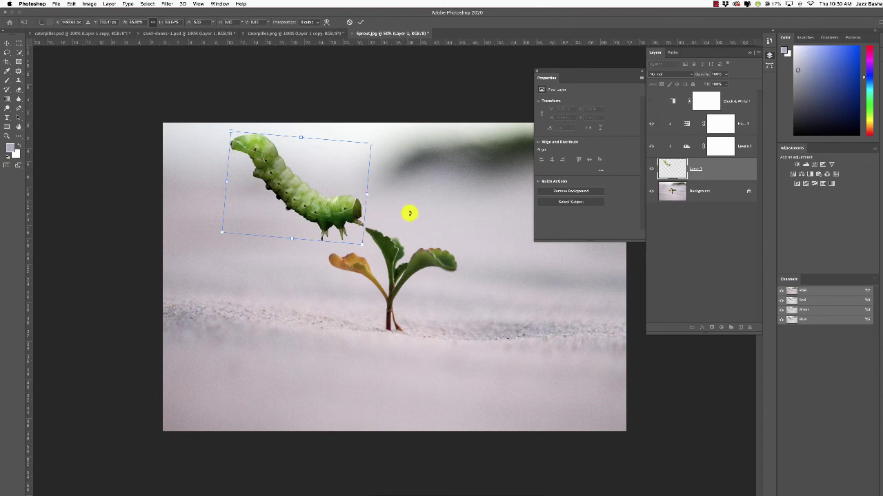
pyautogui.press('Return')
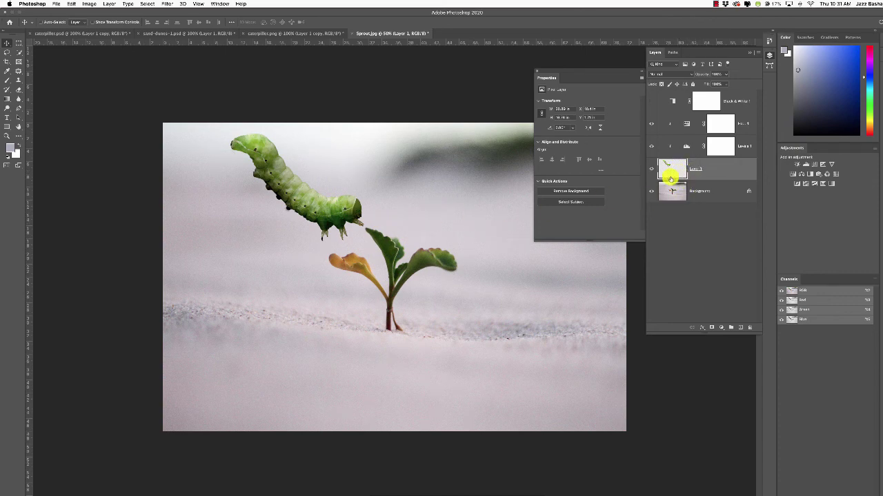
# Step: Convert the caterpillar layer to a smart object
pyautogui.rightClick(715, 170)
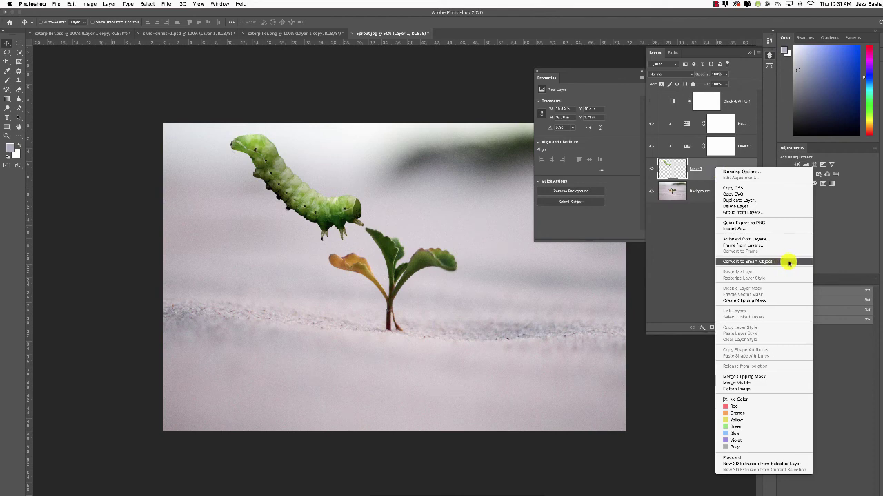
pyautogui.click(788, 263)
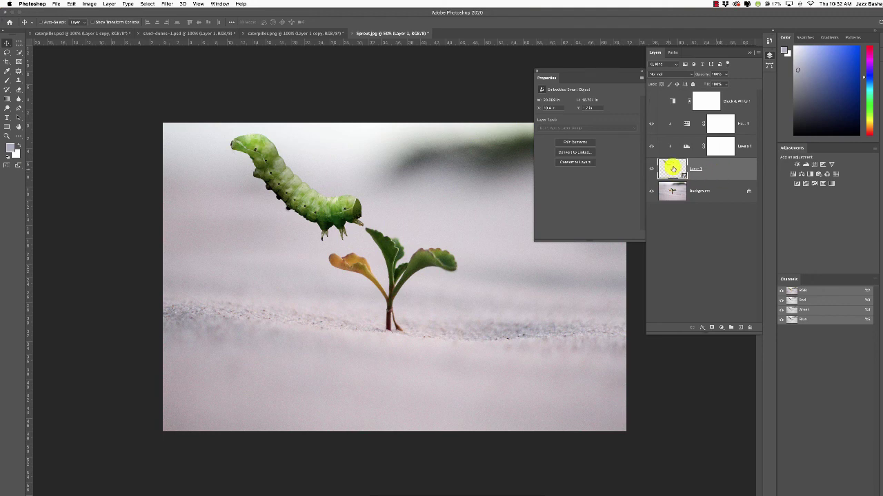
pyautogui.rightClick(719, 175)
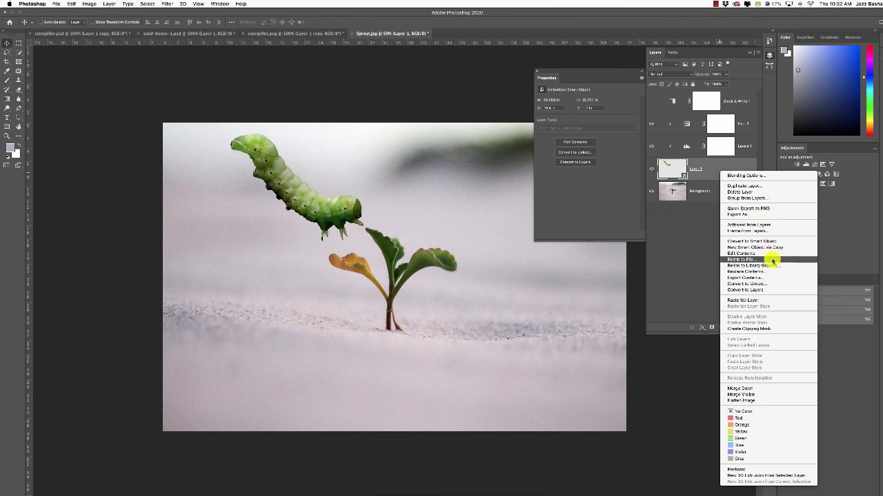
pyautogui.press('Escape')
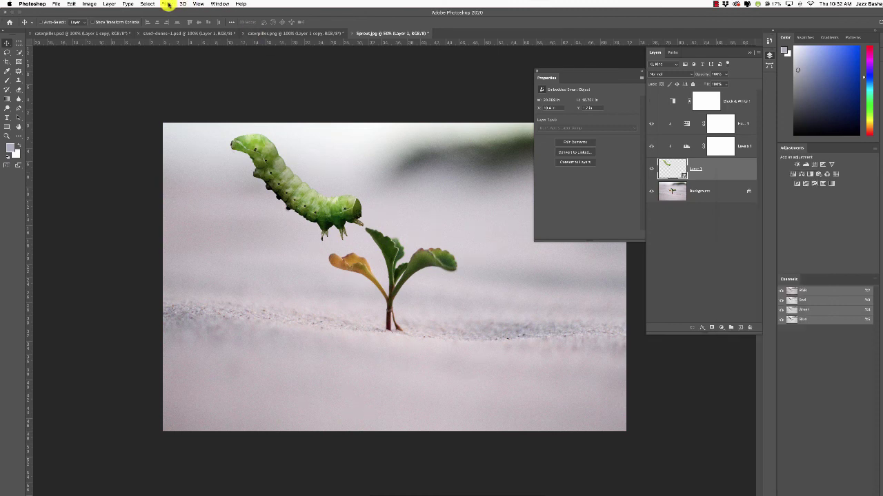
# Step: Start a Gaussian Blur on the caterpillar smart object and try a strong radius of about 27.5 pixels
pyautogui.click(169, 5)
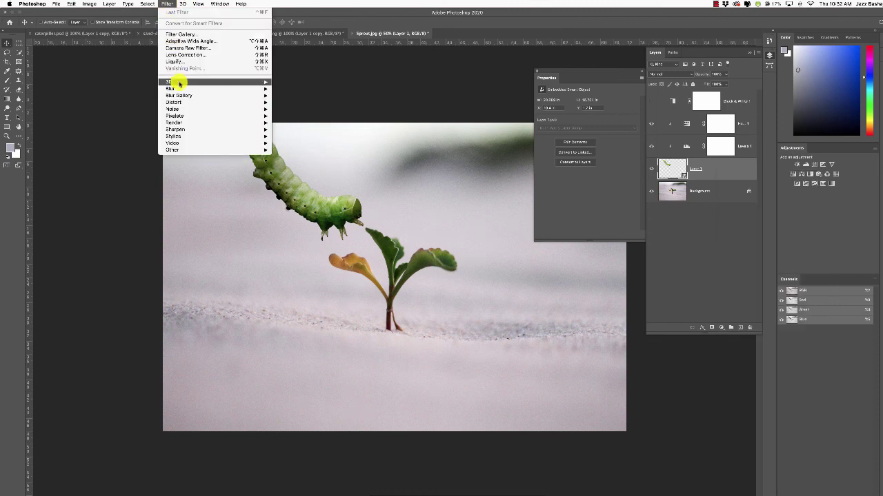
pyautogui.moveTo(177, 89)
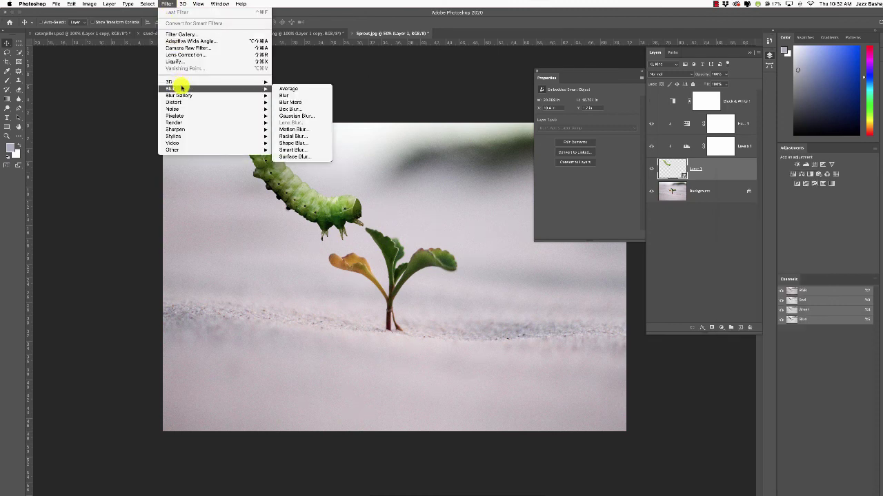
pyautogui.click(317, 117)
pyautogui.moveTo(272, 80); pyautogui.dragTo(479, 79)
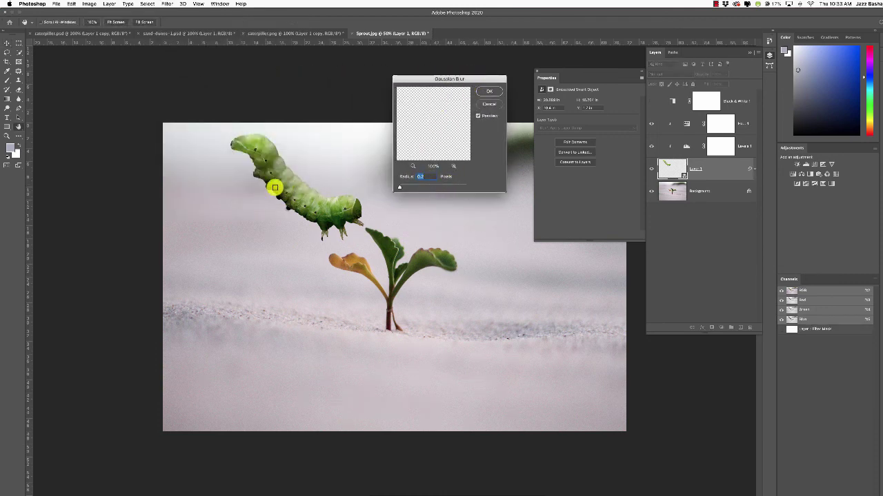
pyautogui.moveTo(399, 187); pyautogui.dragTo(430, 187)
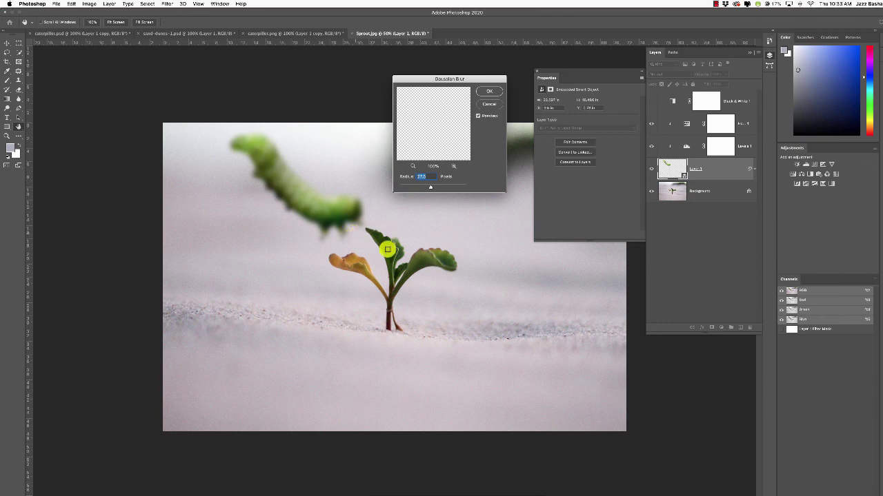
# Step: Set the Gaussian Blur preview to 25% magnification and center the whole caterpillar in it
pyautogui.moveTo(463, 79); pyautogui.dragTo(475, 67)
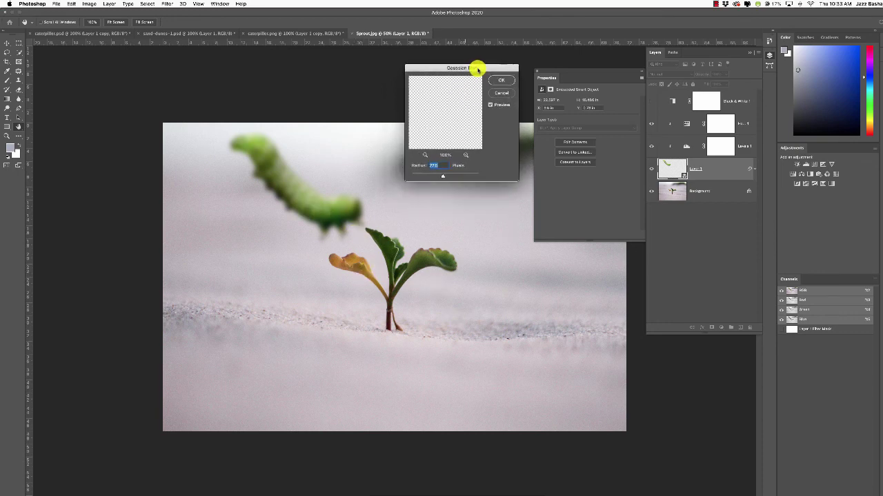
pyautogui.click(425, 155)
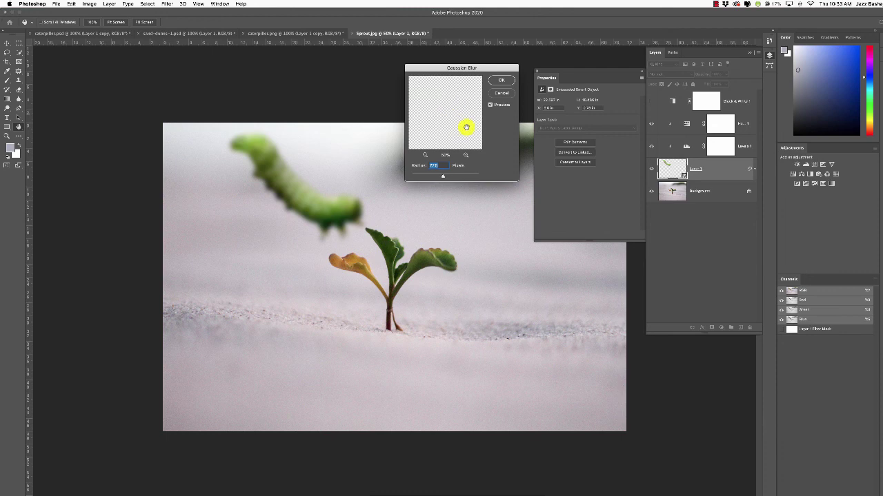
pyautogui.click(424, 155)
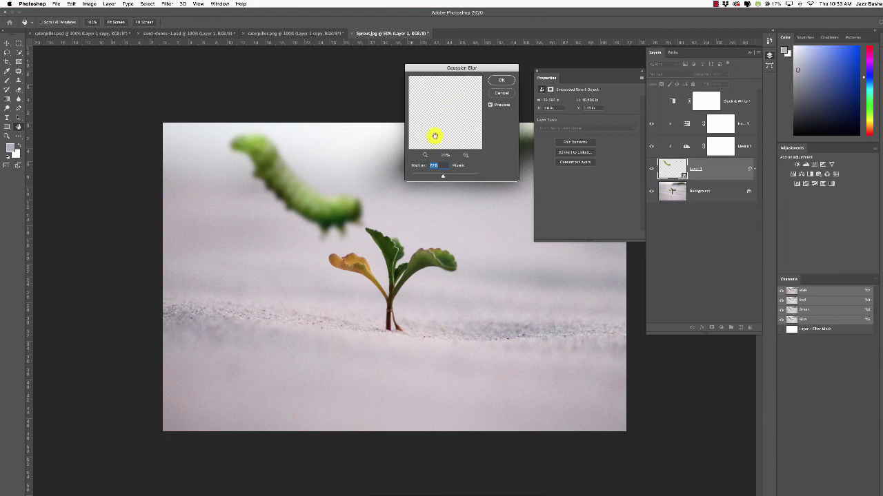
pyautogui.click(424, 154)
pyautogui.click(424, 155)
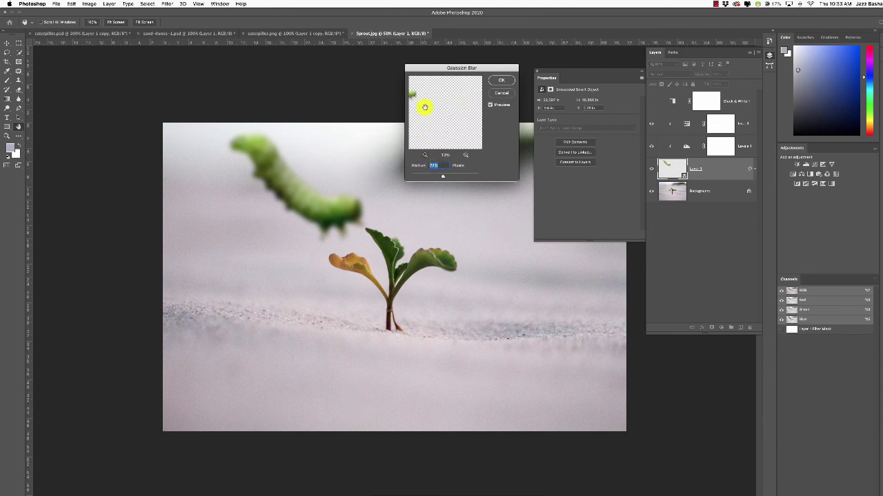
pyautogui.click(465, 155)
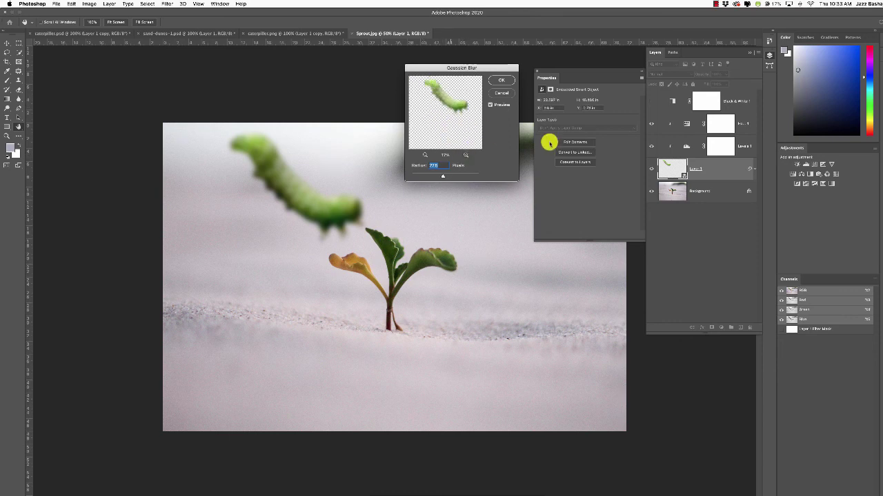
pyautogui.click(465, 155)
pyautogui.moveTo(455, 109)
pyautogui.mouseDown()
pyautogui.moveTo(451, 122)
pyautogui.moveTo(440, 84)
pyautogui.moveTo(451, 126)
pyautogui.mouseUp()
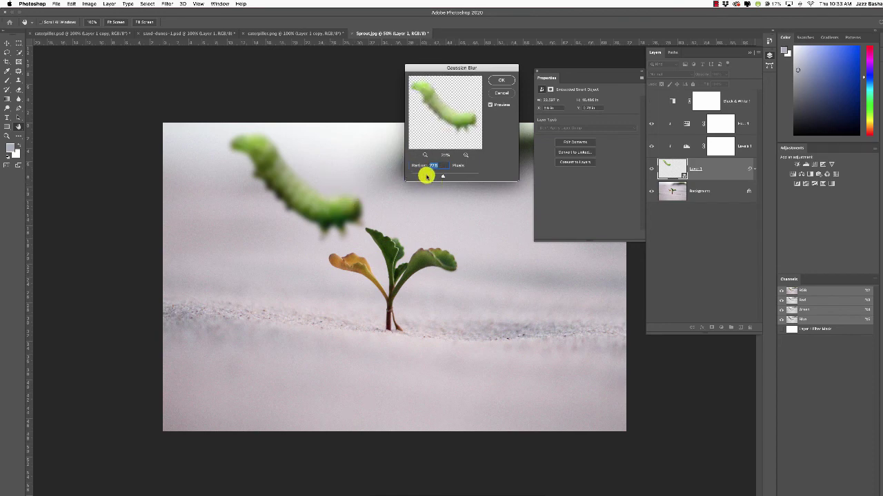
# Step: Reduce the Gaussian Blur radius to about 1.6 pixels and apply it to the caterpillar as a smart filter
pyautogui.click(424, 176)
pyautogui.moveTo(424, 176); pyautogui.dragTo(421, 177)
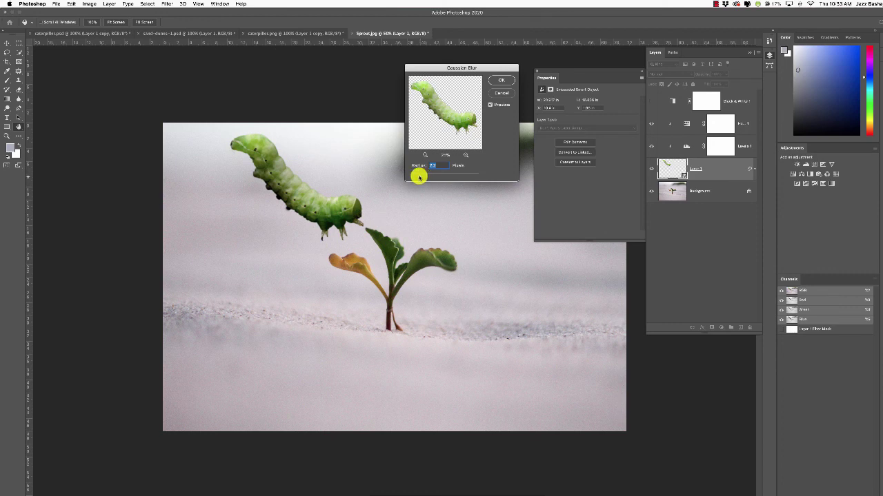
pyautogui.moveTo(418, 177); pyautogui.dragTo(420, 178)
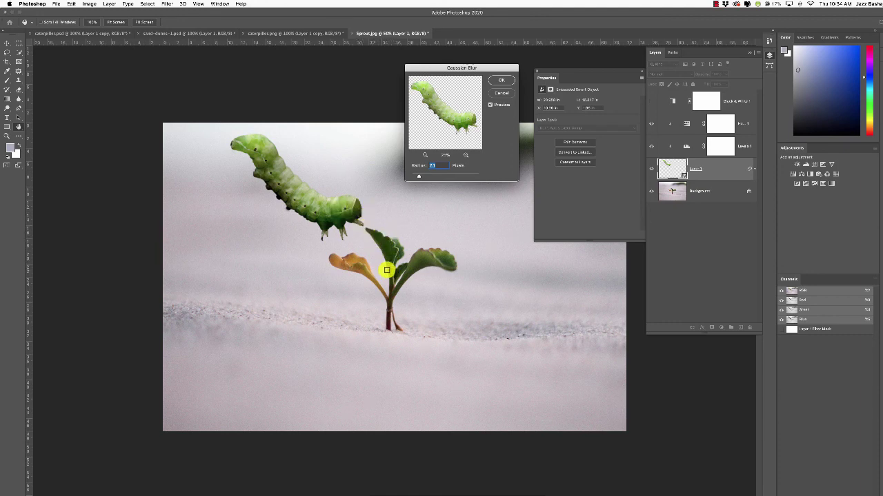
pyautogui.moveTo(416, 178)
pyautogui.mouseDown()
pyautogui.moveTo(433, 173)
pyautogui.moveTo(418, 176)
pyautogui.mouseUp()
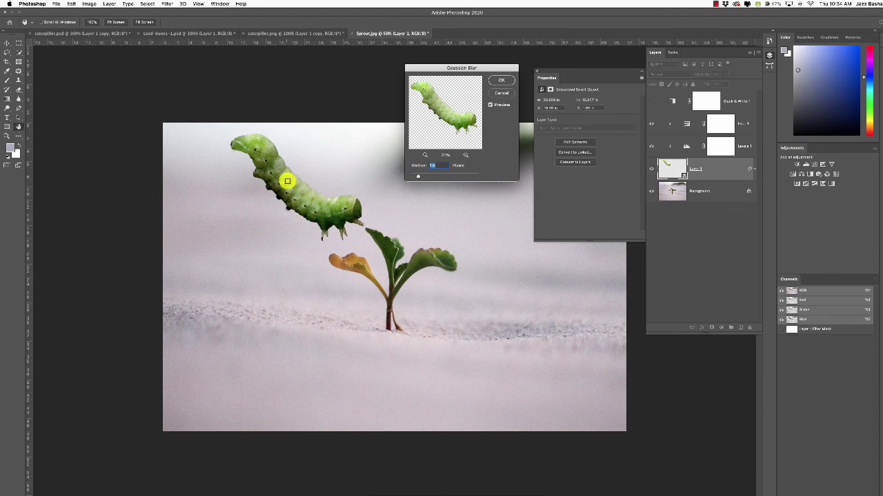
pyautogui.click(499, 80)
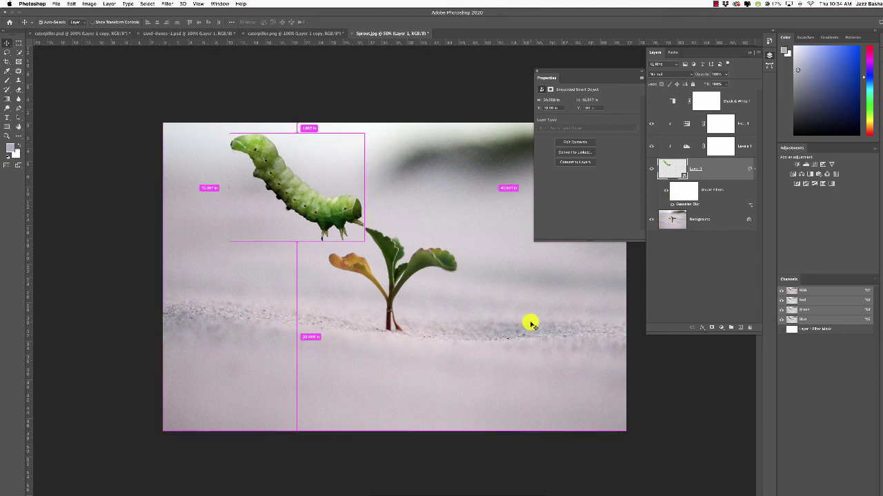
pyautogui.press('super+minus')
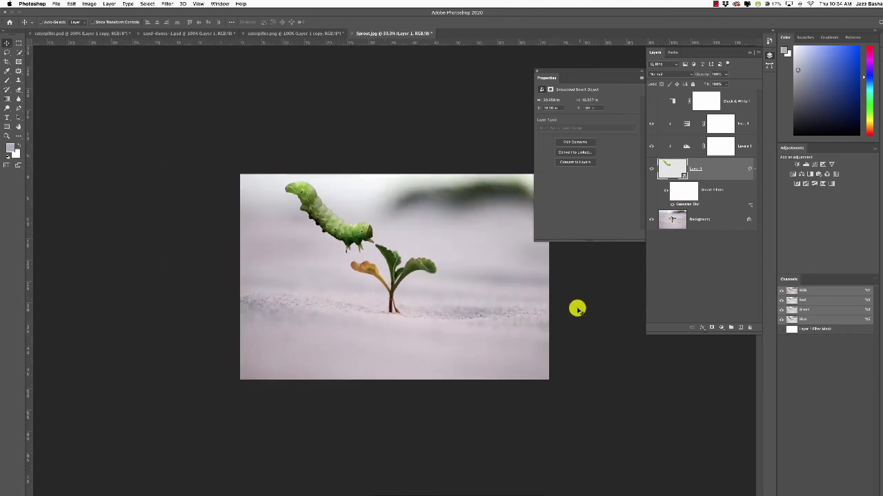